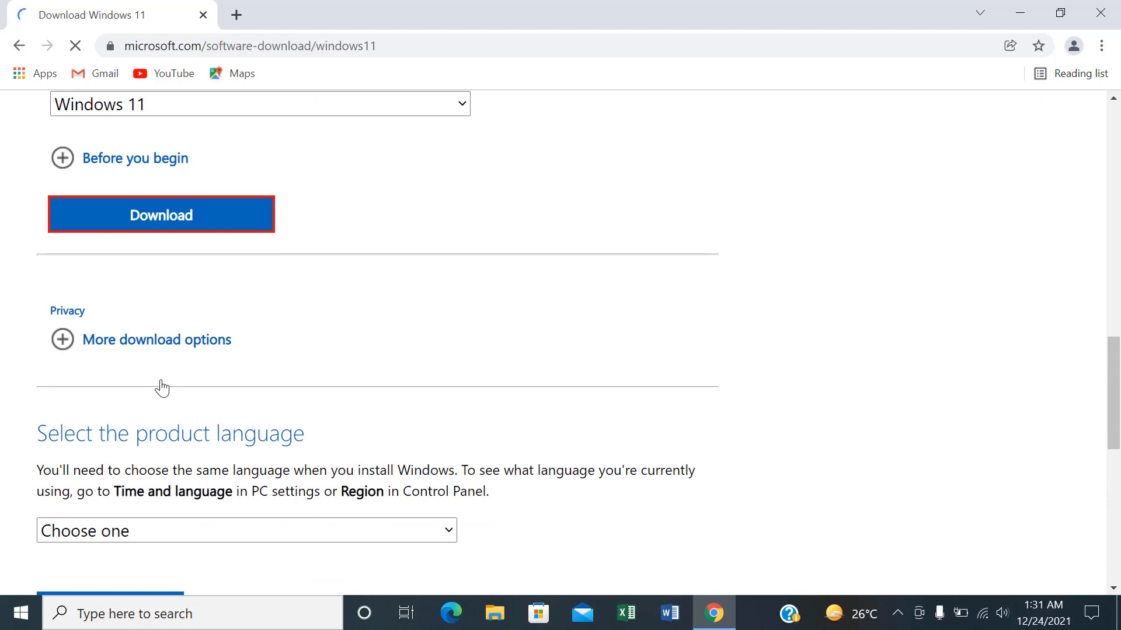
# - Confirm English International as the product language, start the 64-bit Windows 11 download, and close the browser
pyautogui.scroll(-5, 162, 388)
pyautogui.click(196, 267)
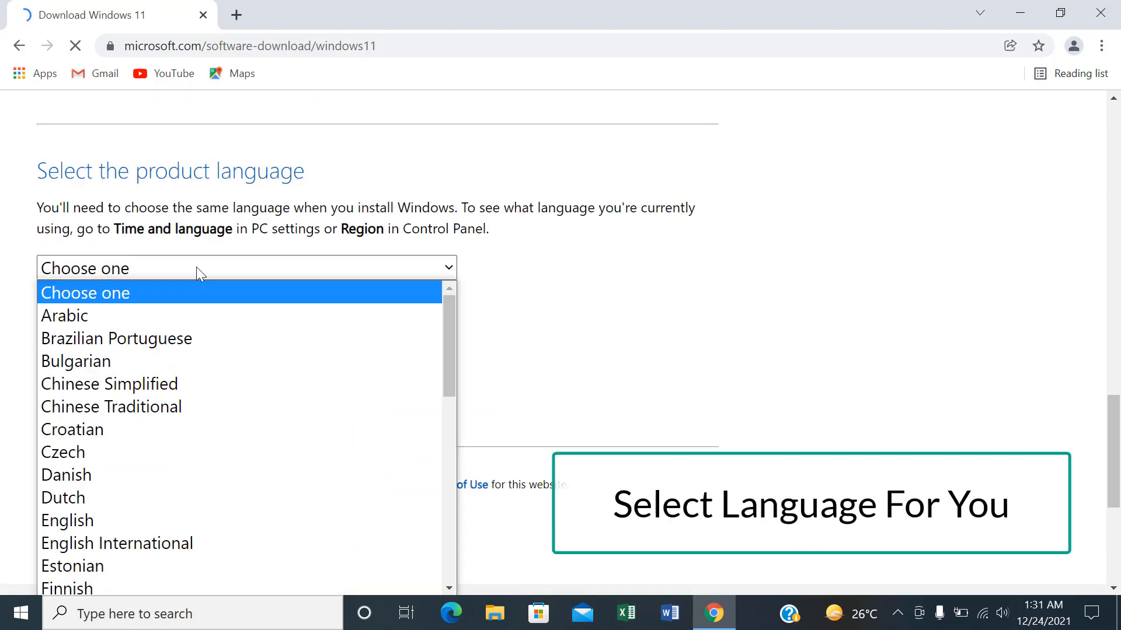
pyautogui.click(166, 545)
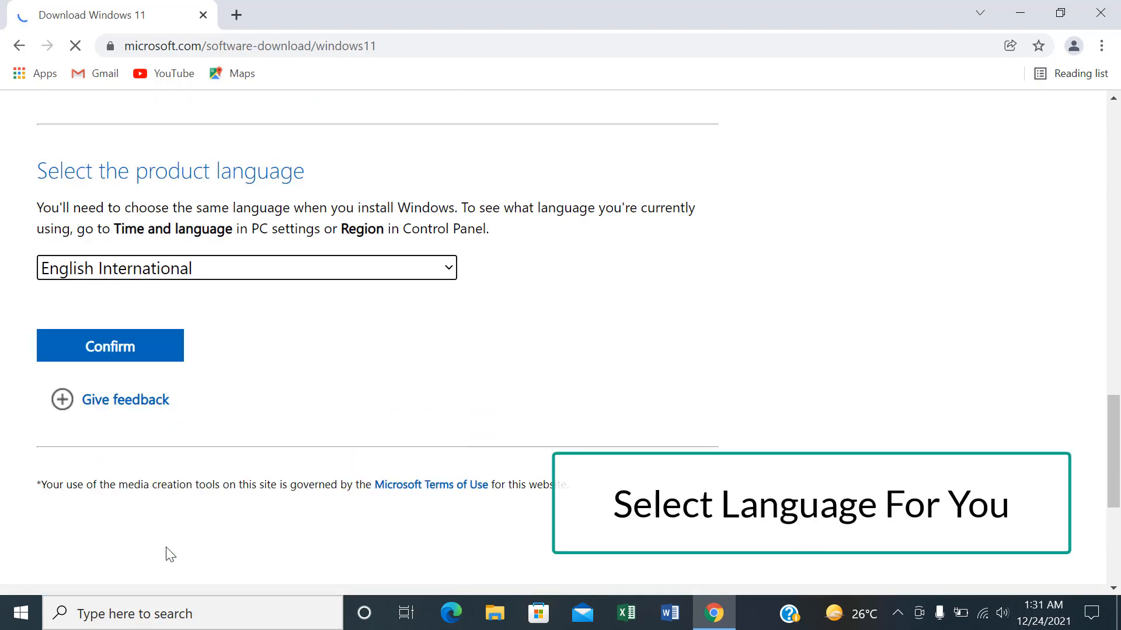
pyautogui.click(128, 358)
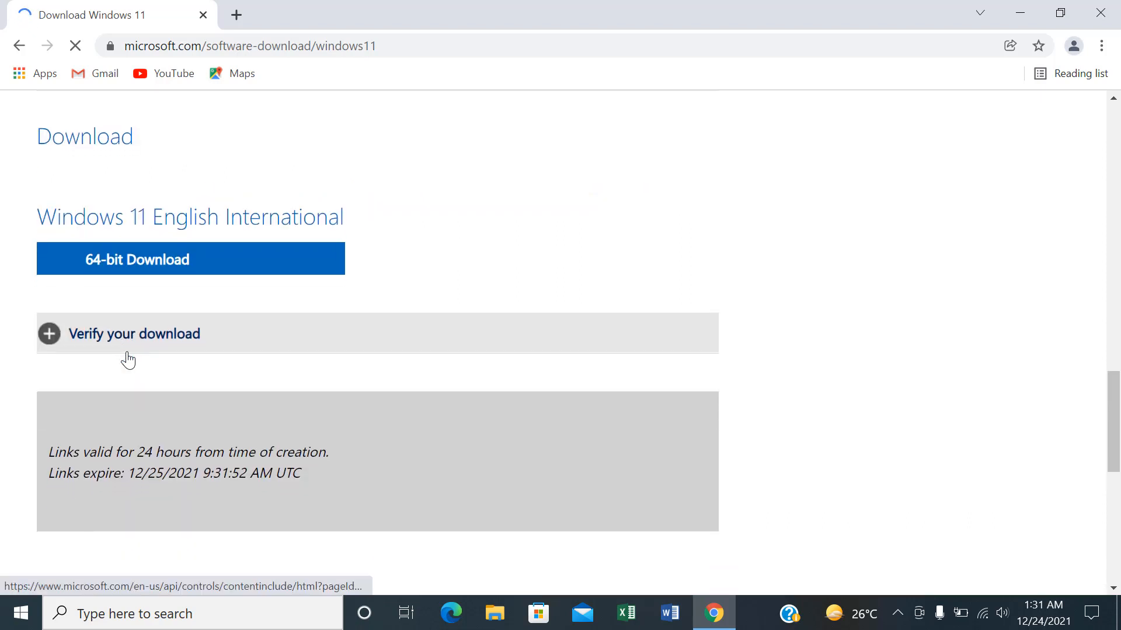
pyautogui.click(238, 244)
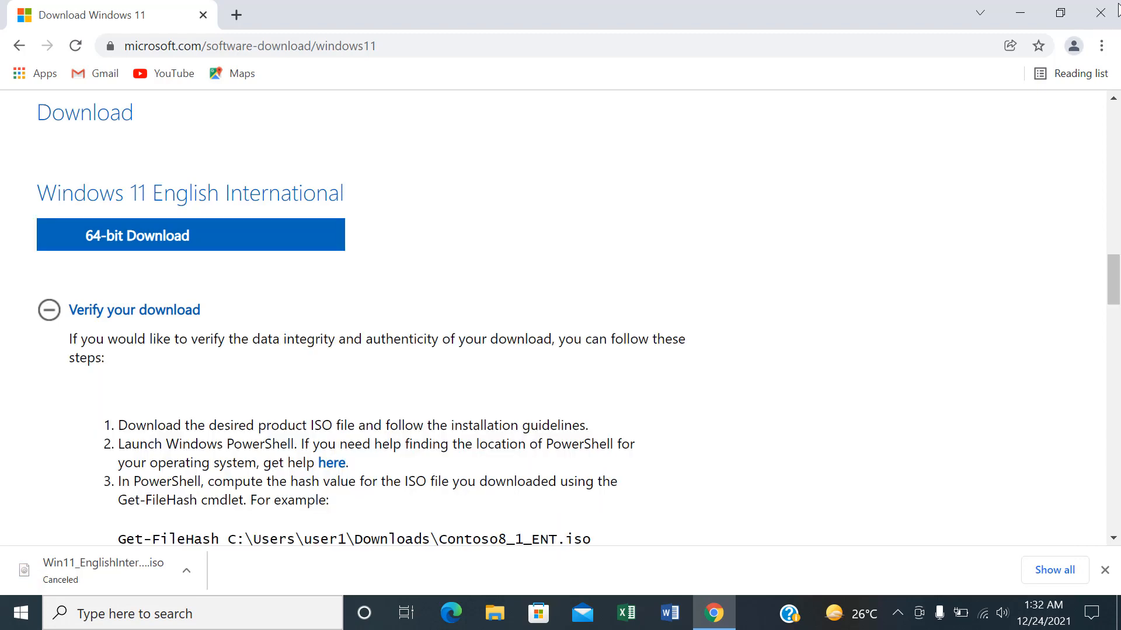
pyautogui.click(1100, 13)
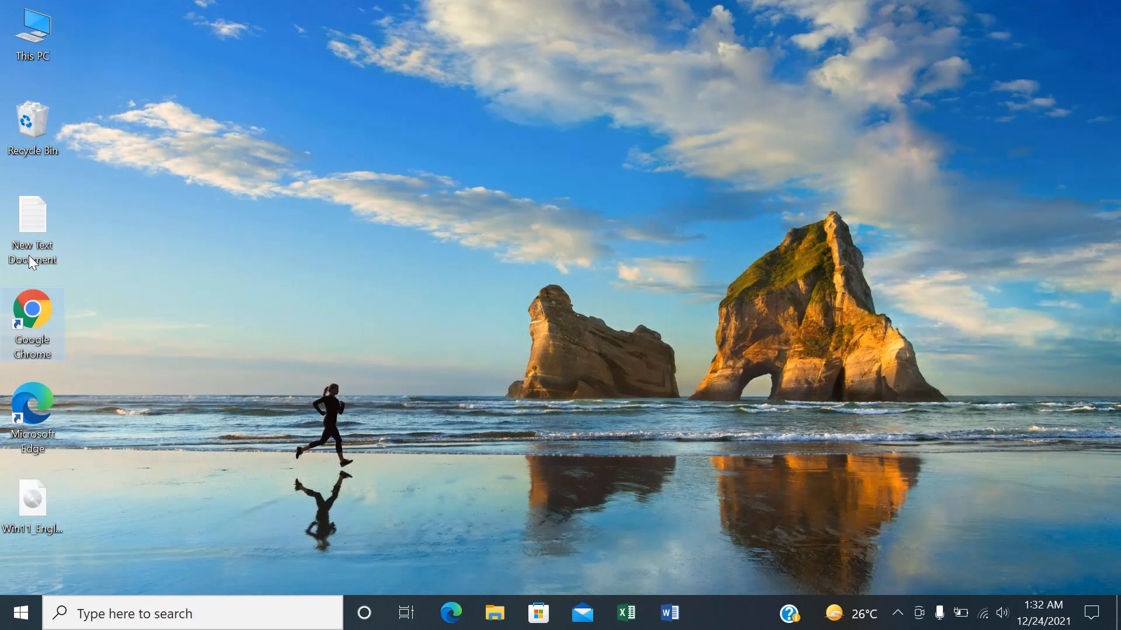
# - Move the Win11_EnglishInternational_x64 disc image to an open area of the desktop and mount it
pyautogui.moveTo(35, 492); pyautogui.dragTo(228, 378)
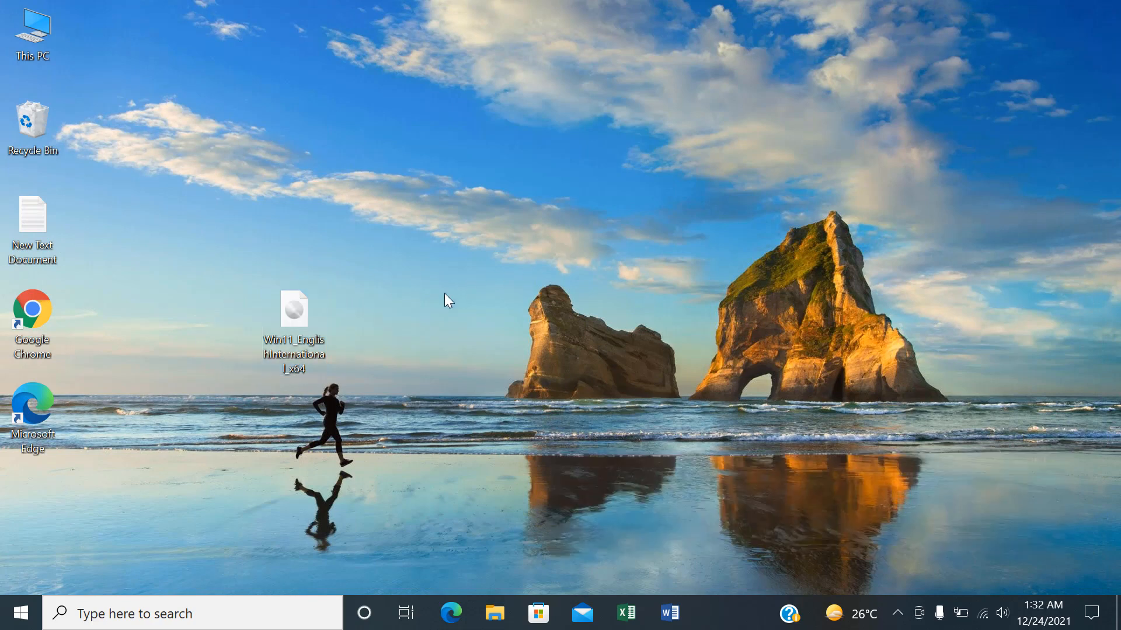
pyautogui.click(443, 293)
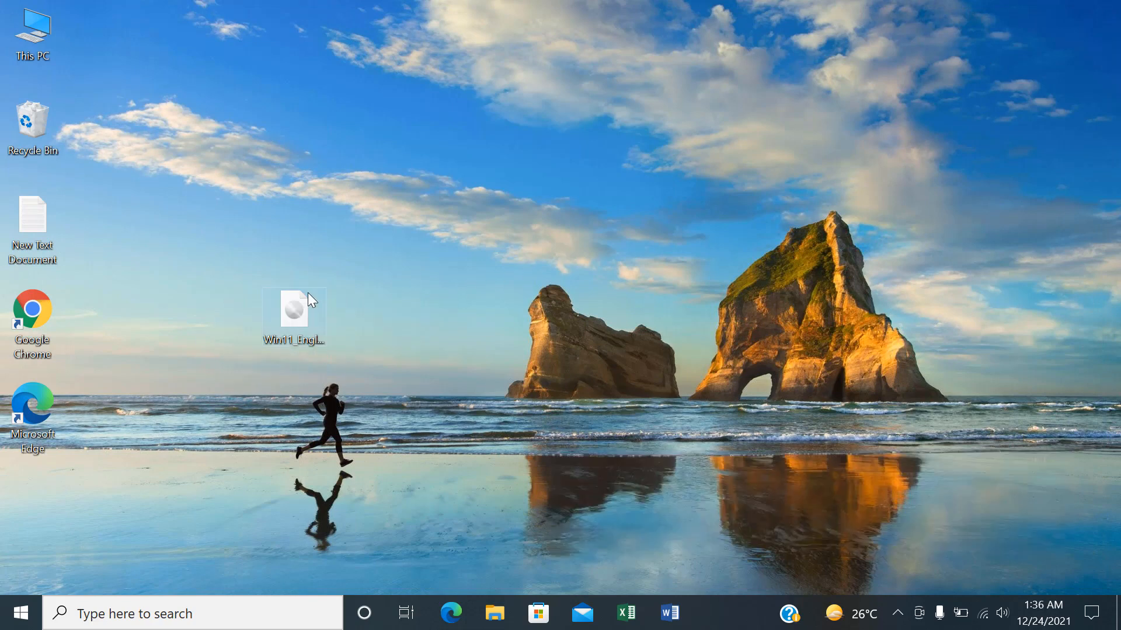
pyautogui.rightClick(281, 314)
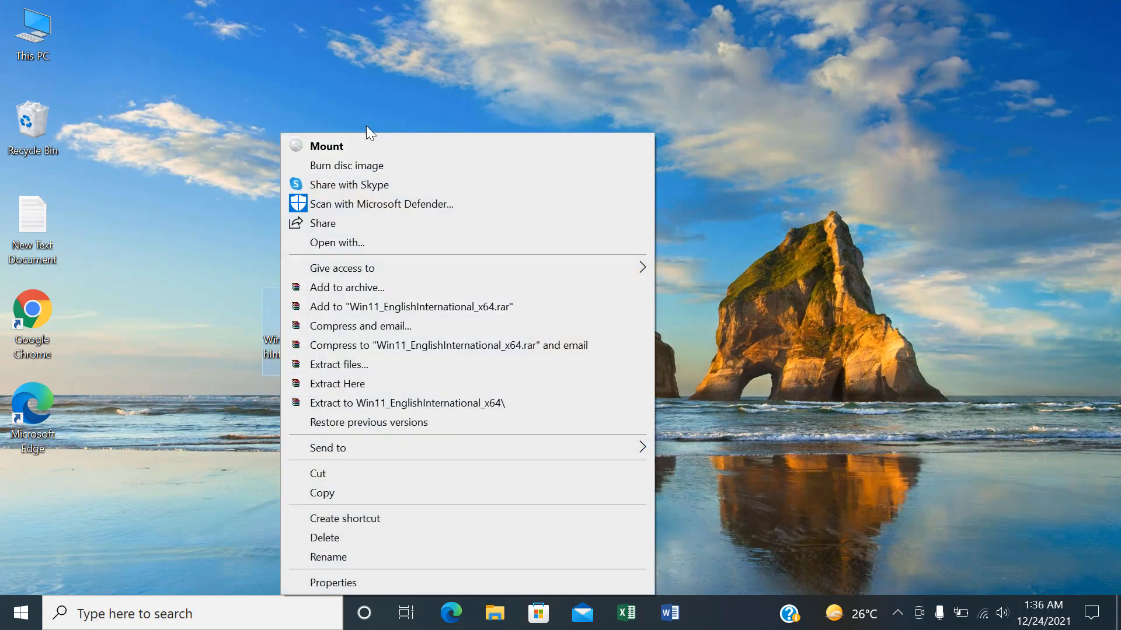
pyautogui.click(365, 145)
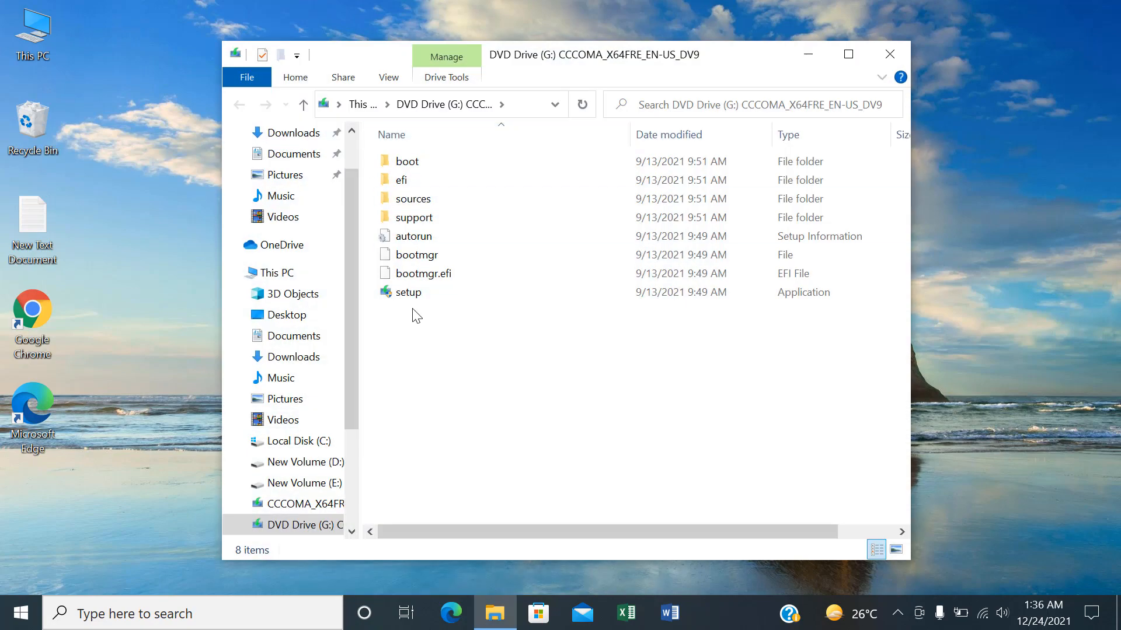
# - Run setup from the mounted drive through its system requirements check, and close the installer and the drive window
pyautogui.rightClick(414, 293)
pyautogui.click(478, 303)
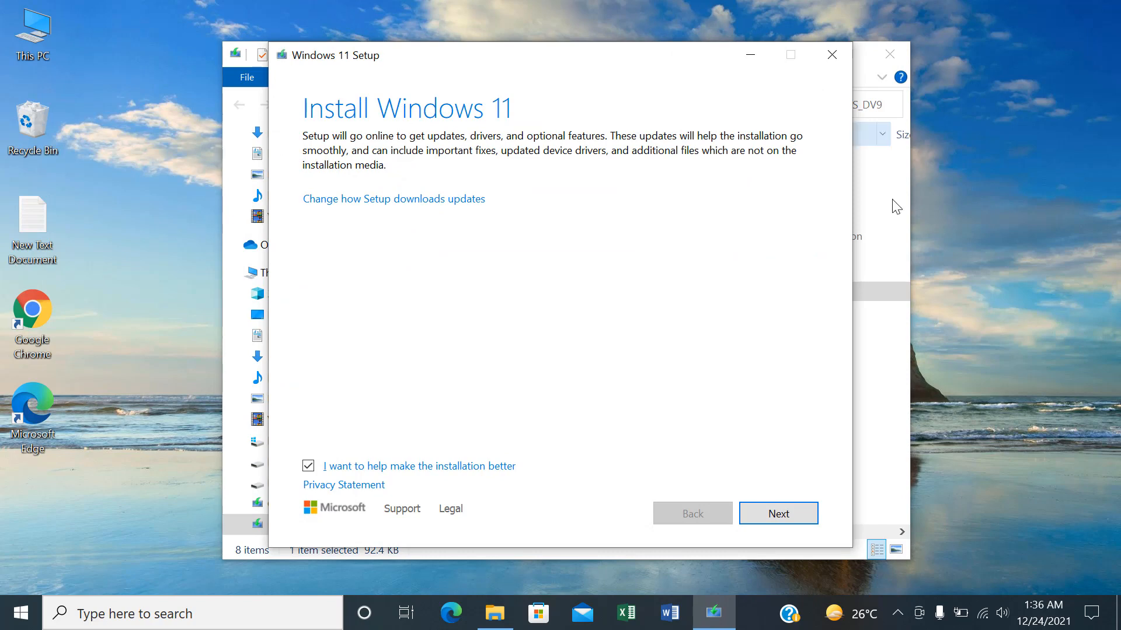
pyautogui.click(883, 202)
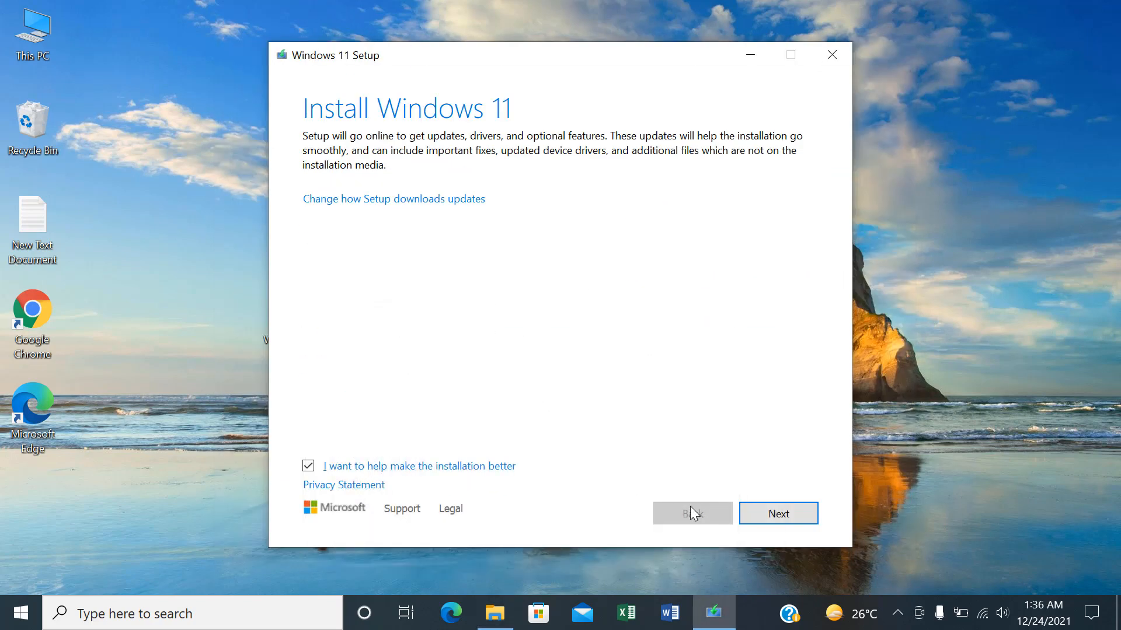
pyautogui.click(780, 515)
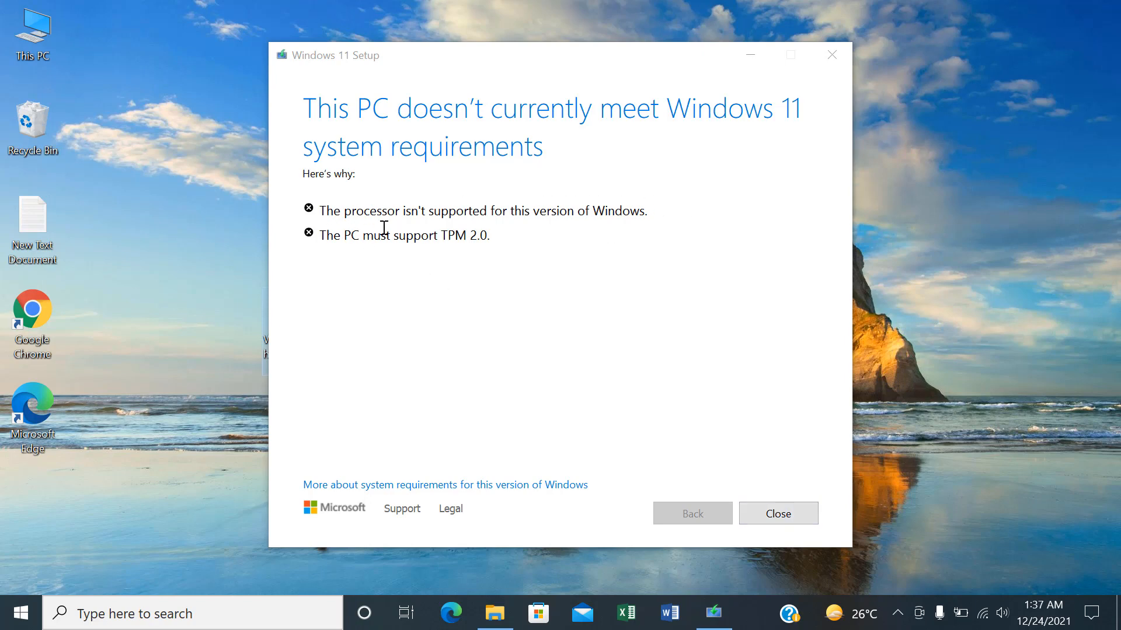
pyautogui.click(764, 514)
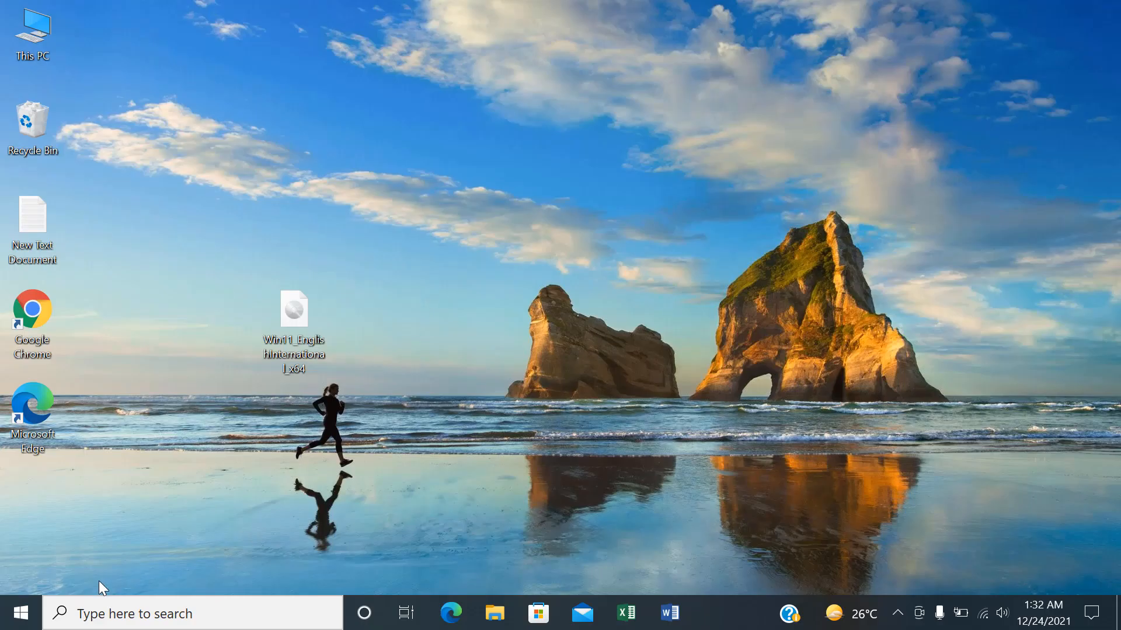
# - Search Windows for regedit and open Registry Editor
pyautogui.click(17, 618)
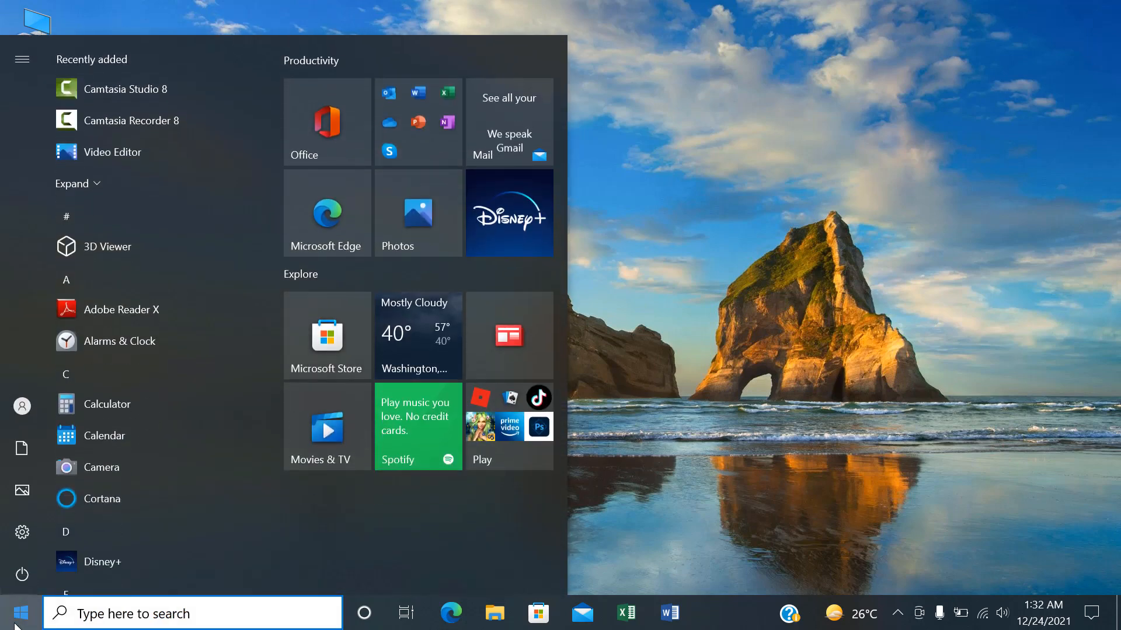
pyautogui.write('rege')
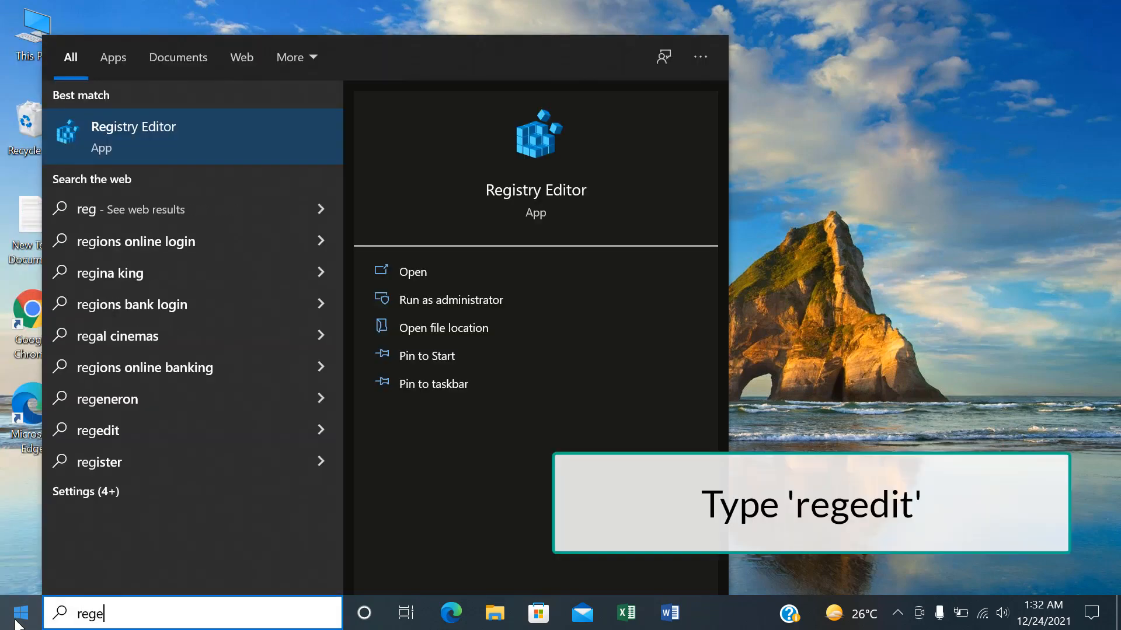
pyautogui.write('dit')
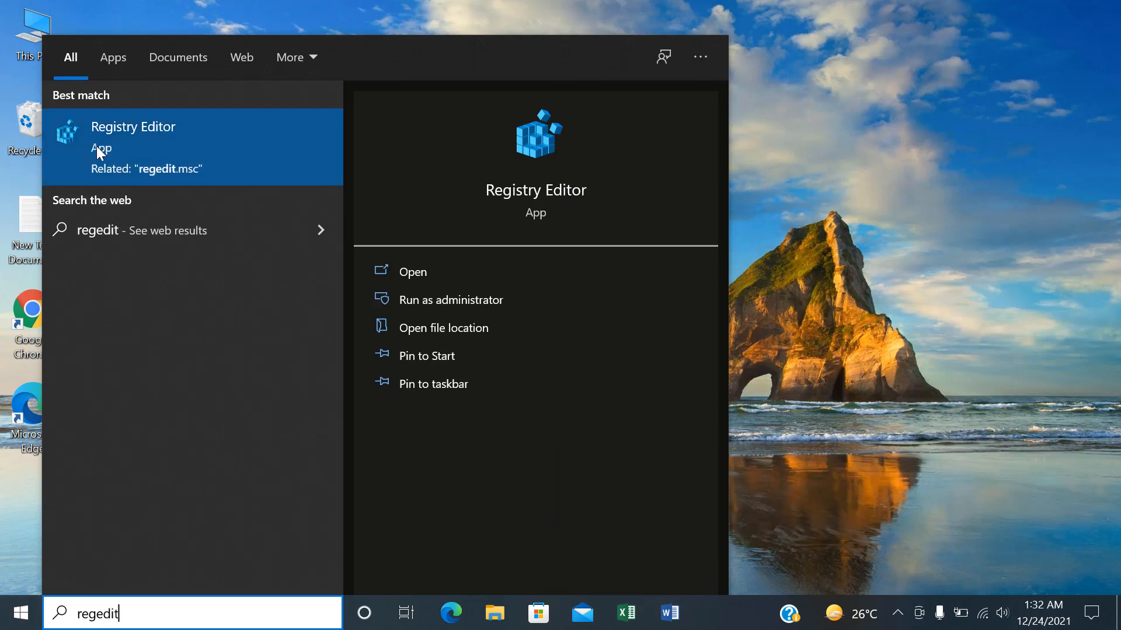
pyautogui.click(162, 153)
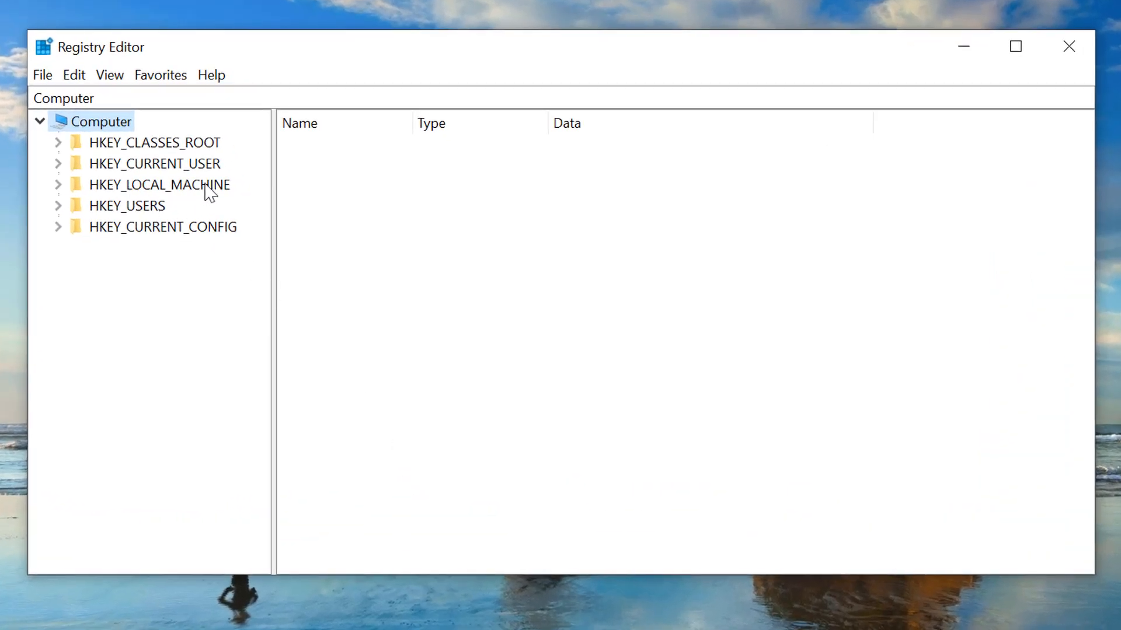
# - Expand HKEY_LOCAL_MACHINE\SYSTEM\Setup in the registry tree and open its MoSetup key
pyautogui.click(59, 185)
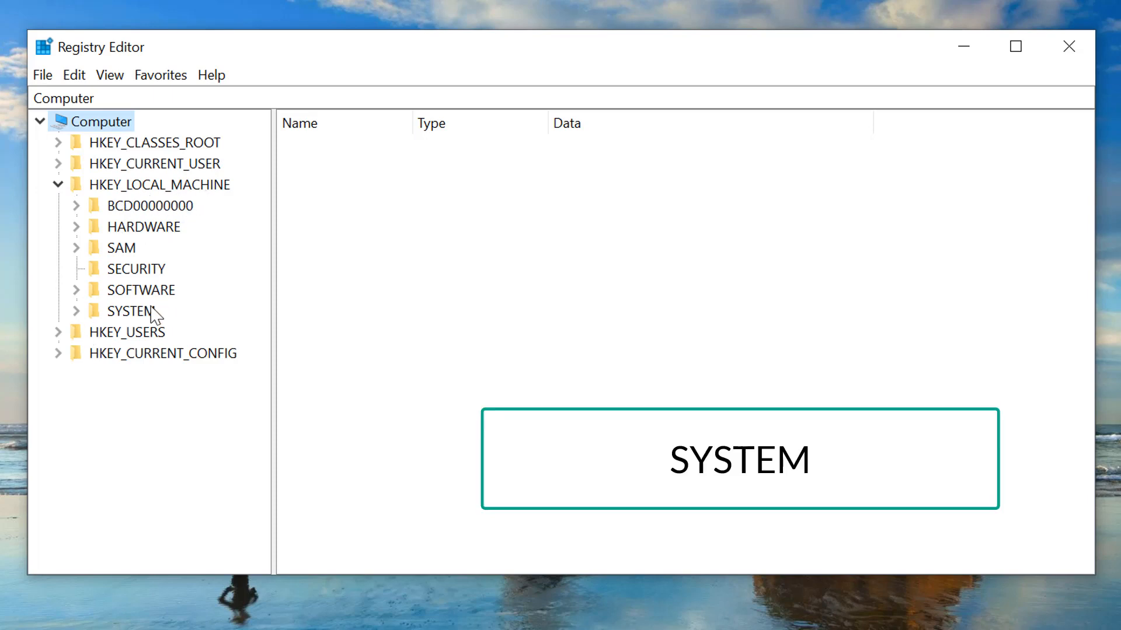
pyautogui.click(77, 311)
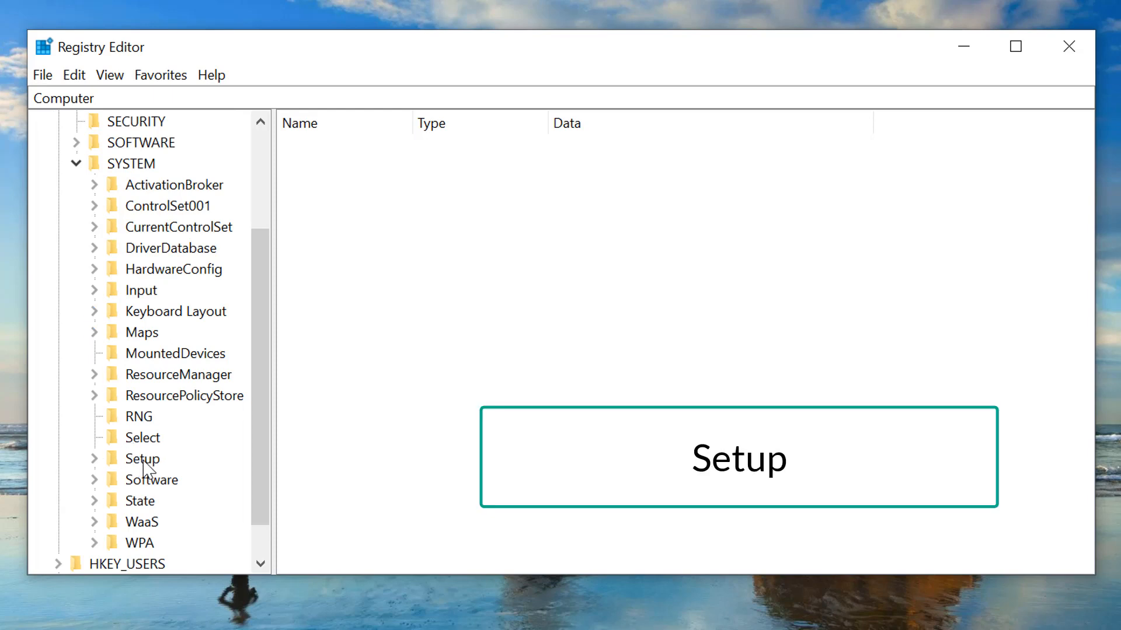
pyautogui.click(93, 459)
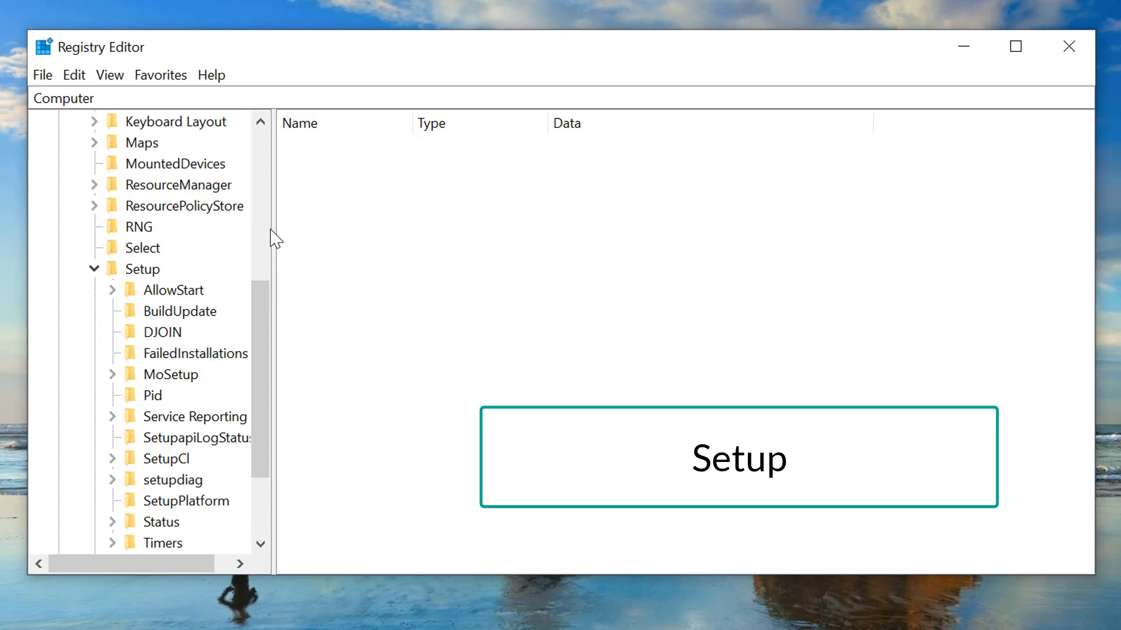
pyautogui.moveTo(275, 231); pyautogui.dragTo(313, 239)
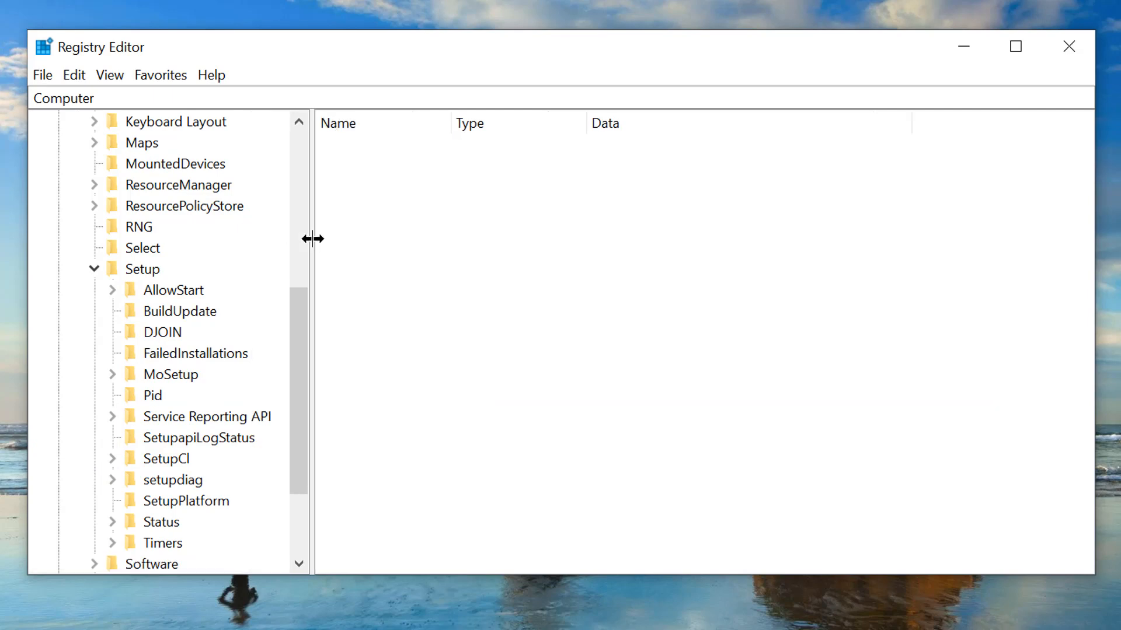
pyautogui.scroll(-2, 168, 396)
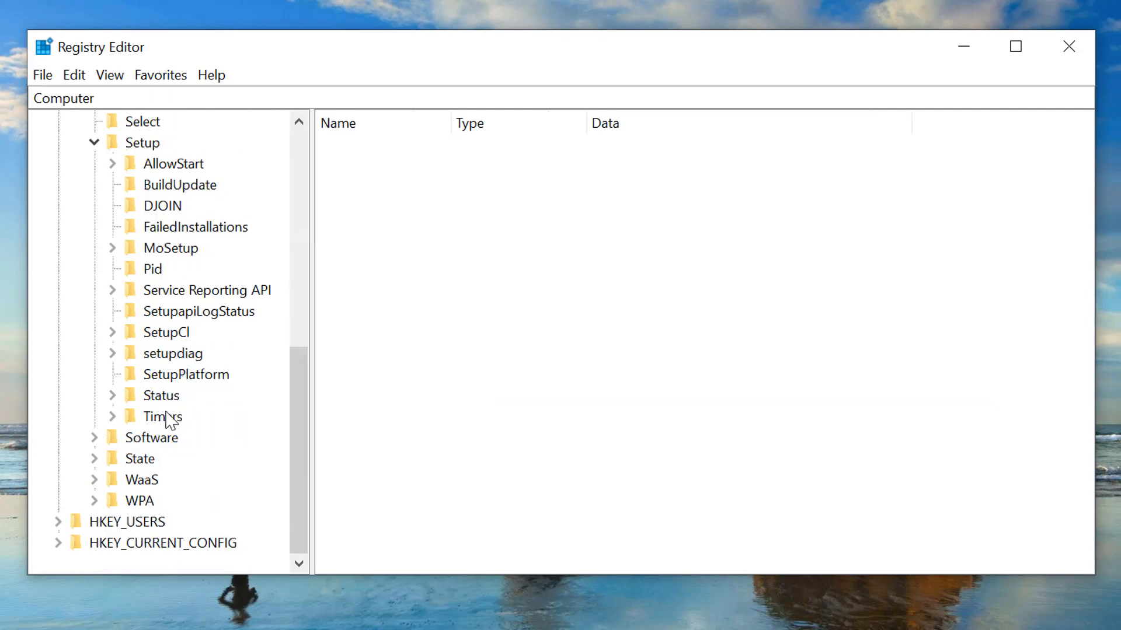
pyautogui.scroll(1, 161, 336)
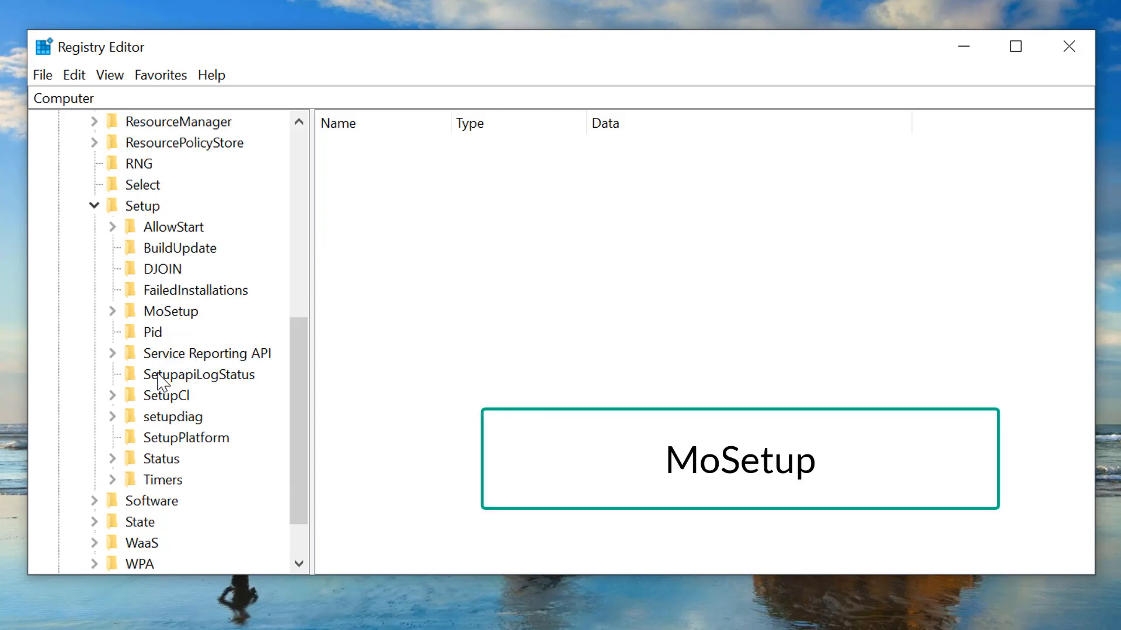
pyautogui.click(176, 318)
pyautogui.click(114, 313)
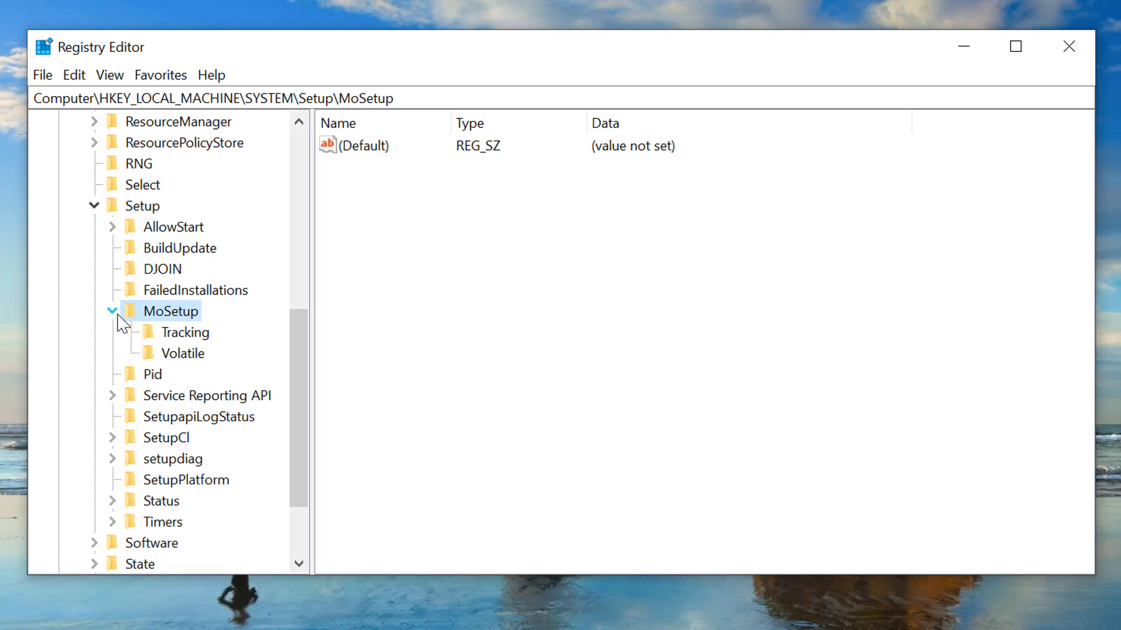
pyautogui.click(113, 311)
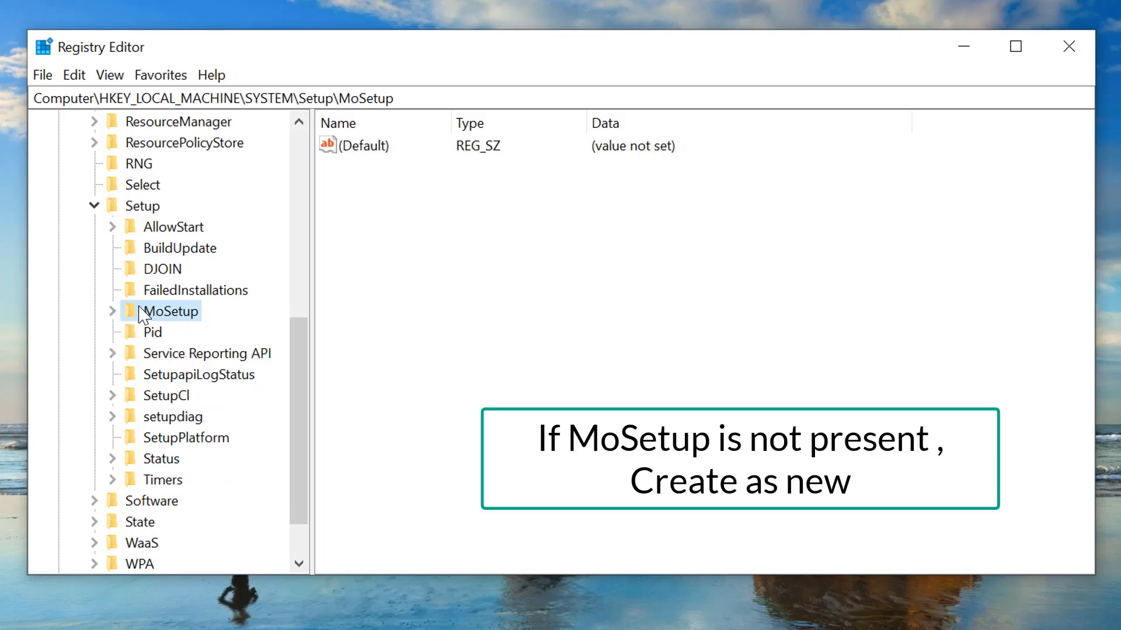
pyautogui.click(141, 204)
pyautogui.rightClick(141, 203)
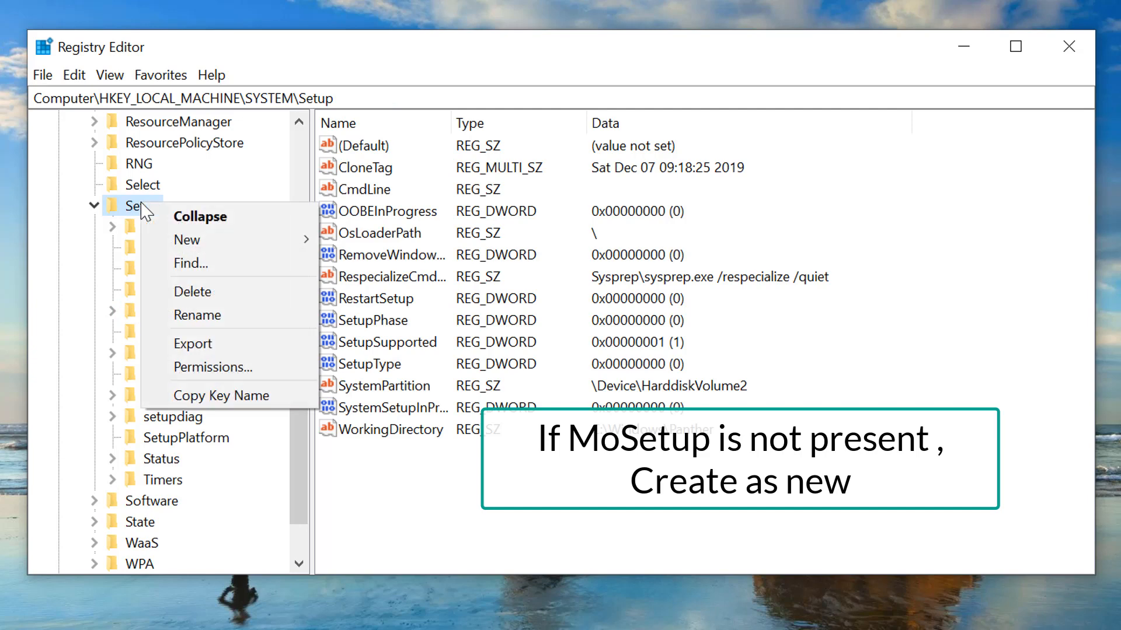
pyautogui.moveTo(264, 251)
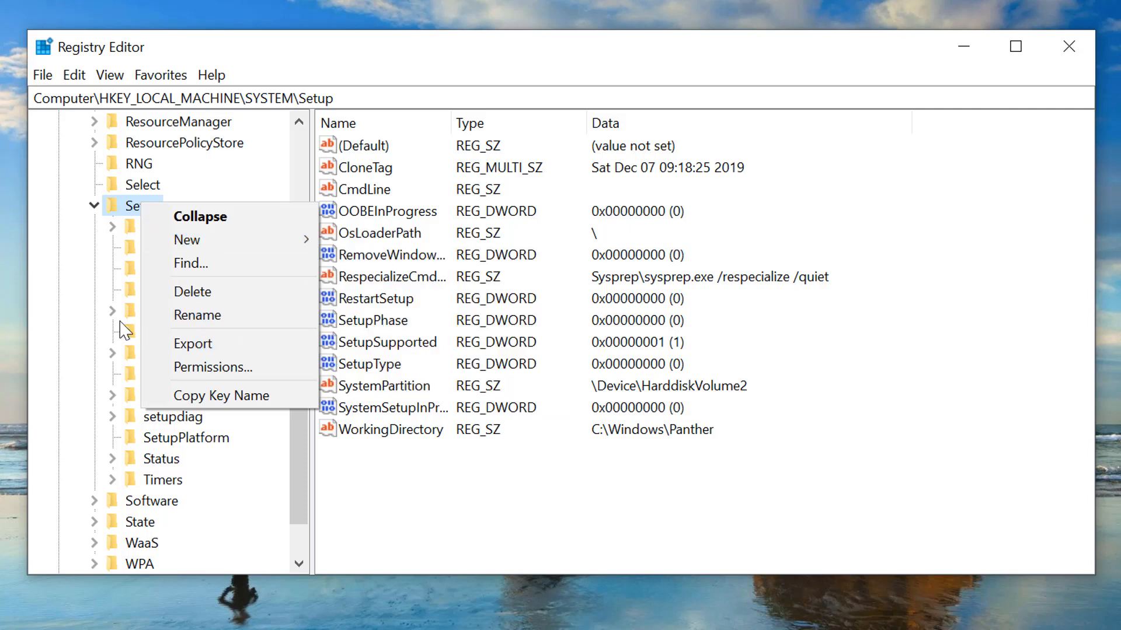
pyautogui.click(55, 317)
pyautogui.click(167, 314)
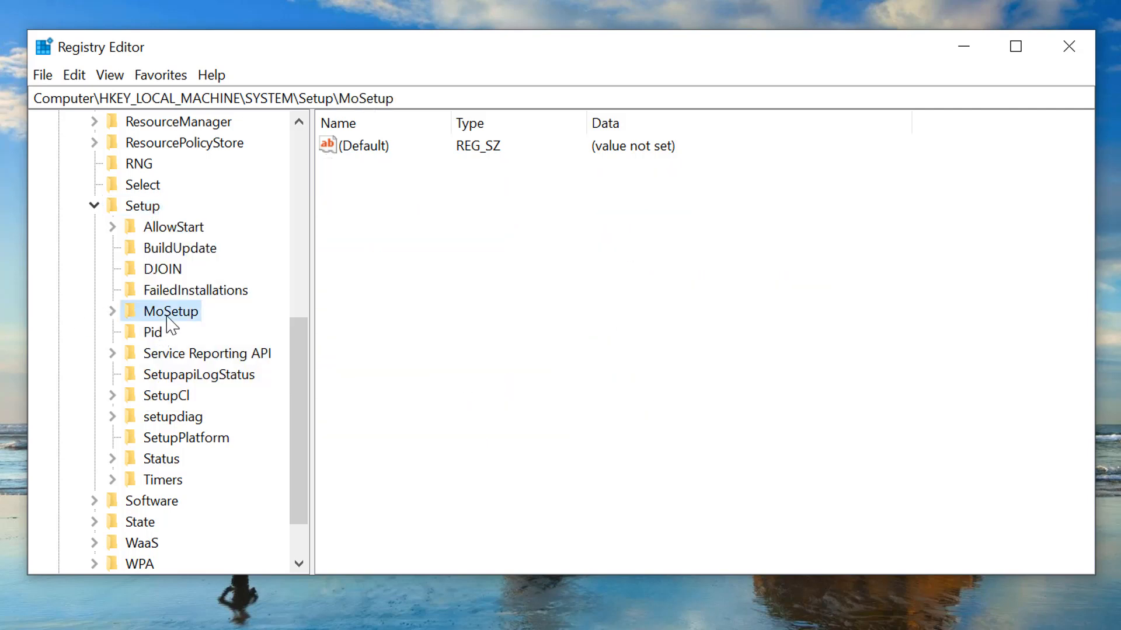
pyautogui.click(113, 312)
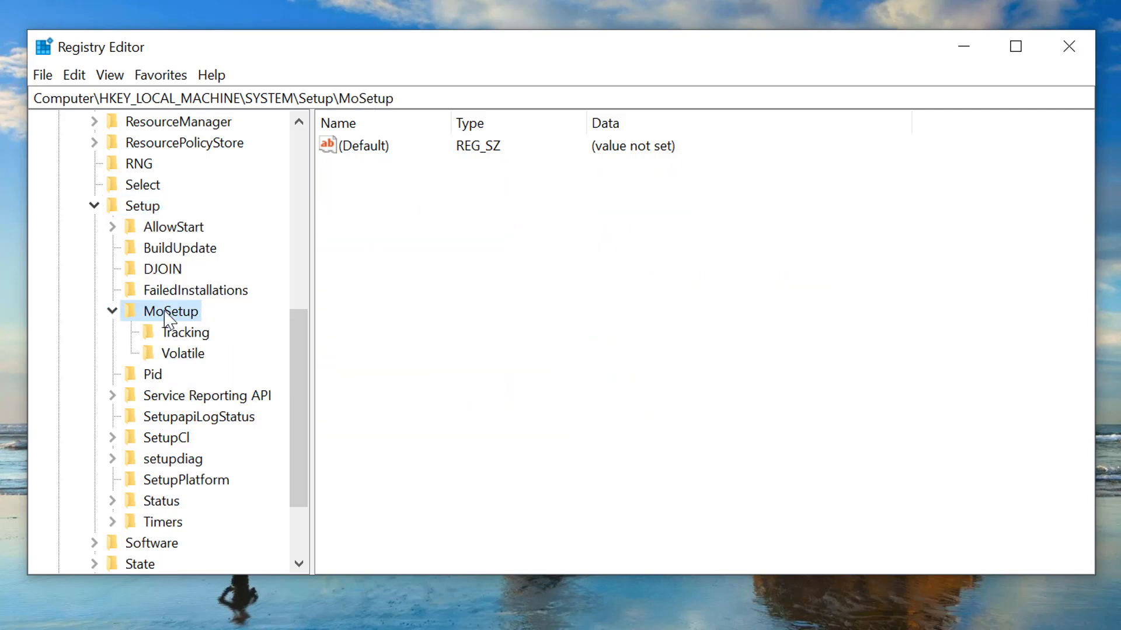
# - Create a DWORD (32-bit) value named AllowUpgradesWithUnsupportedTPMOrCPU in the MoSetup key
pyautogui.click(419, 261)
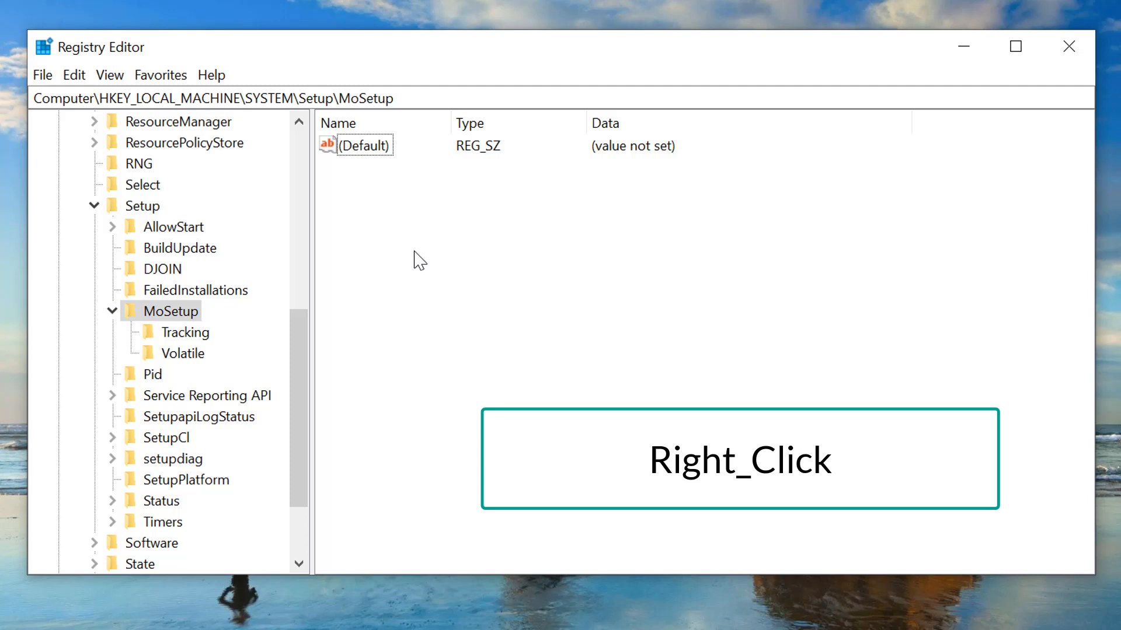
pyautogui.rightClick(419, 261)
pyautogui.moveTo(488, 267)
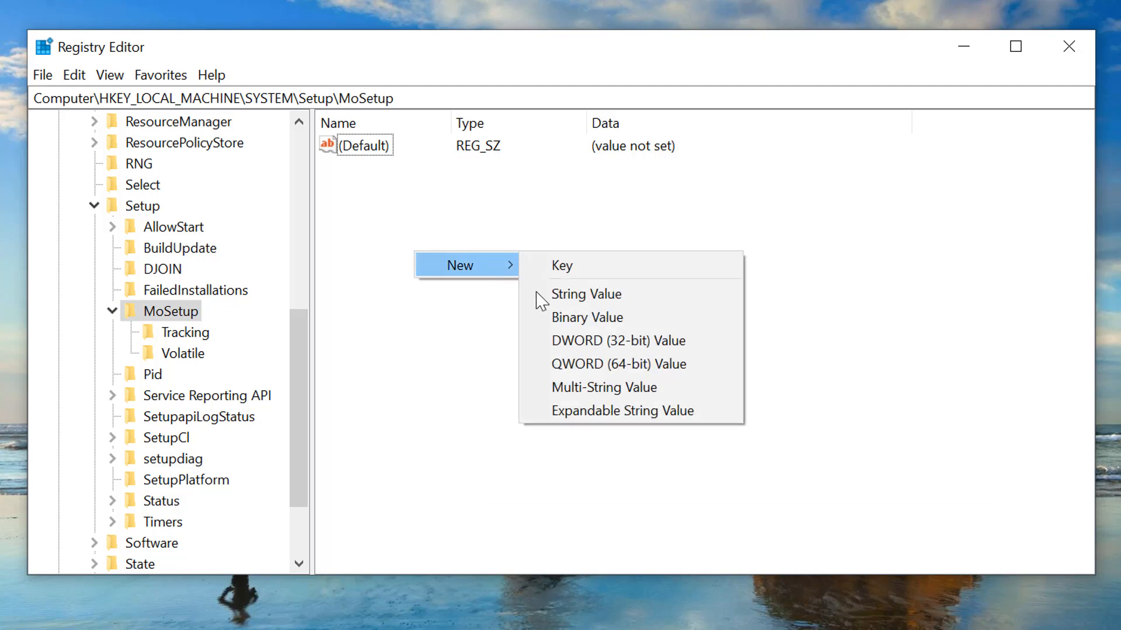
pyautogui.click(677, 346)
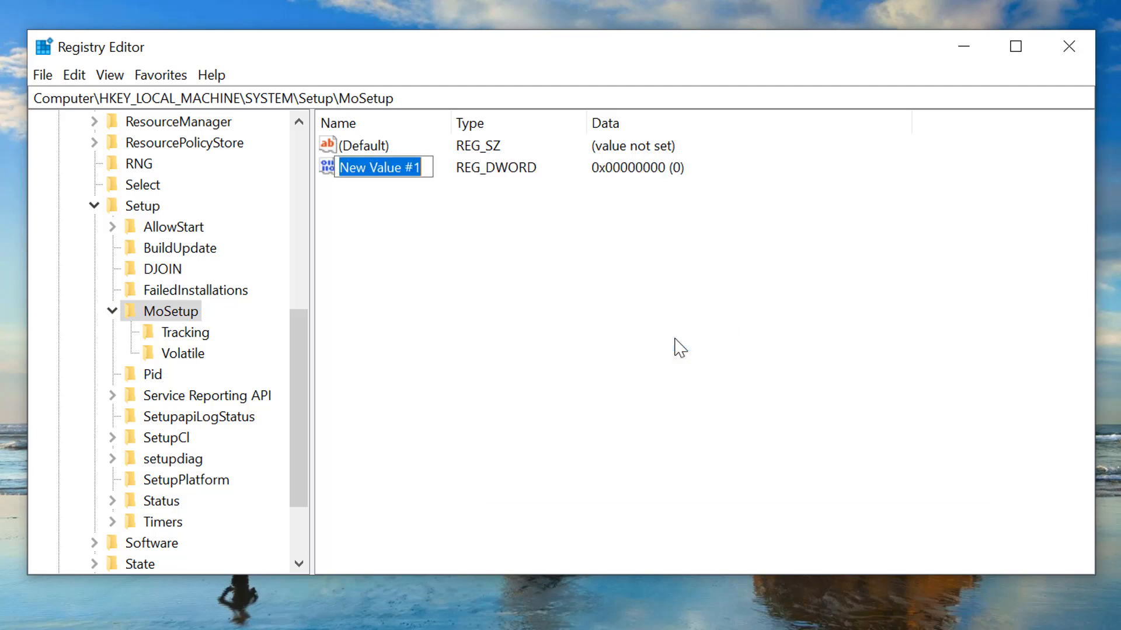
pyautogui.rightClick(400, 169)
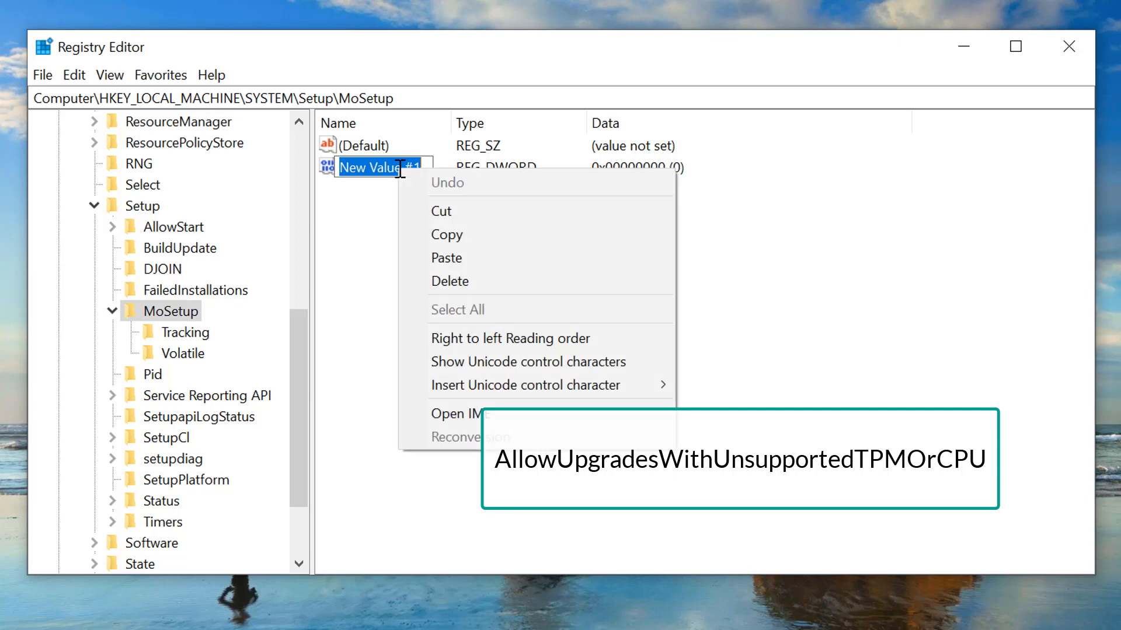
pyautogui.click(464, 257)
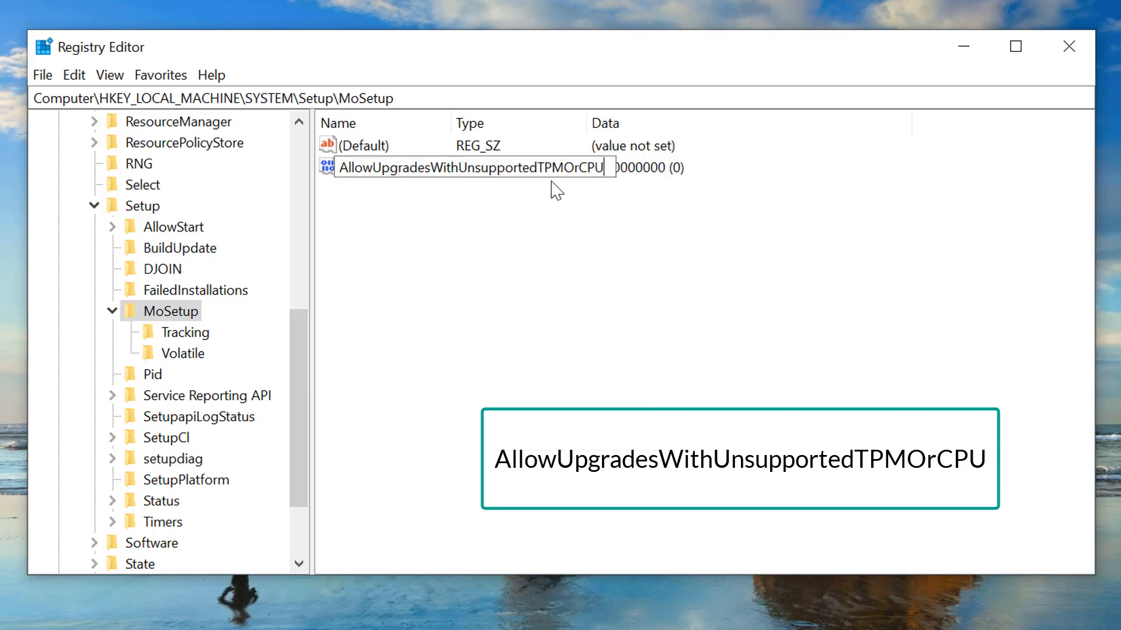
pyautogui.press('Return')
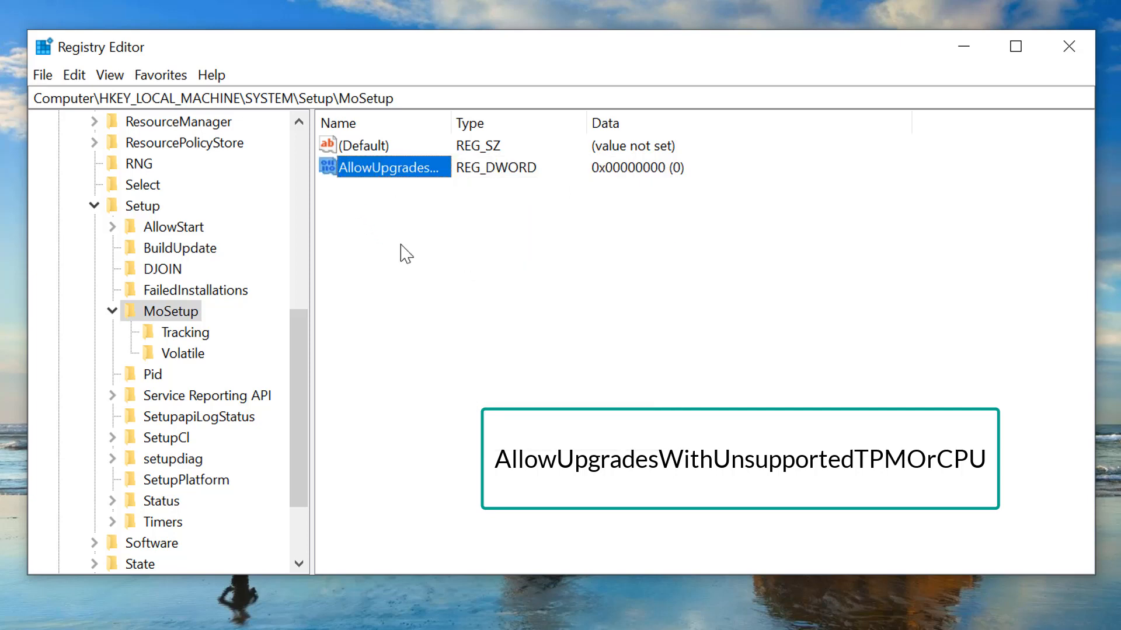
# - Set the AllowUpgradesWithUnsupportedTPMOrCPU value data to 1 and close Registry Editor
pyautogui.doubleClick(418, 174)
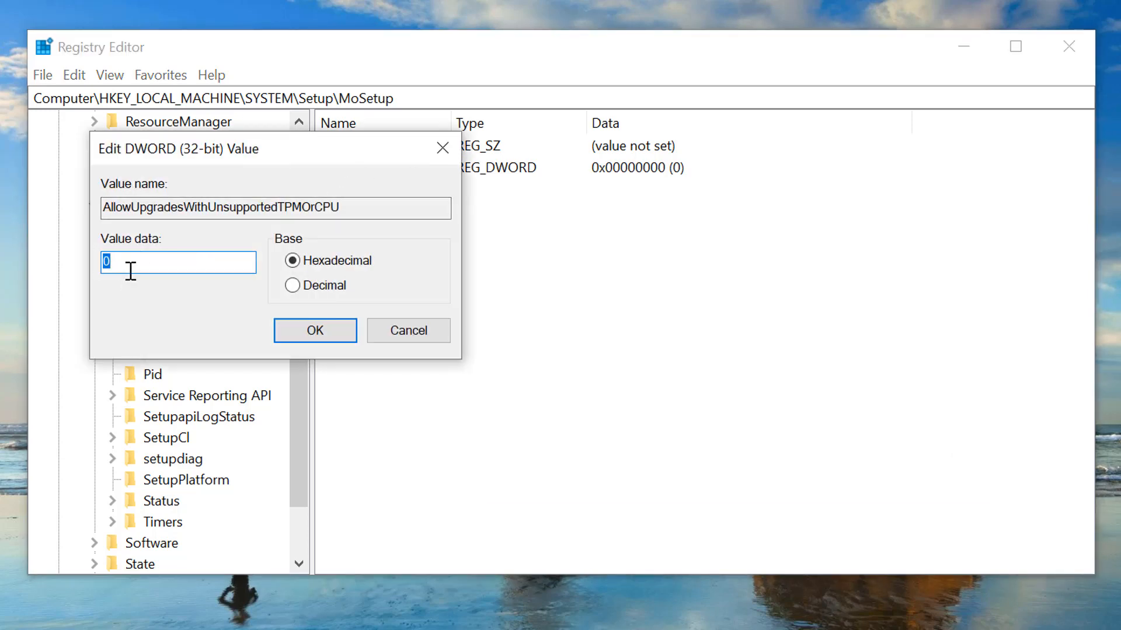
pyautogui.write('1')
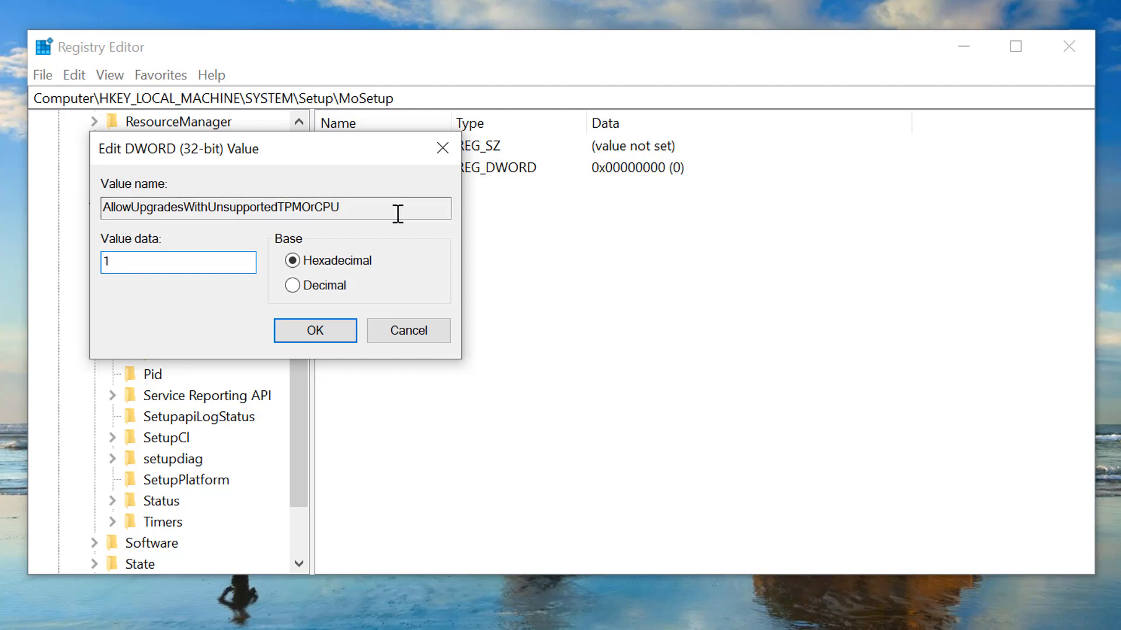
pyautogui.click(342, 338)
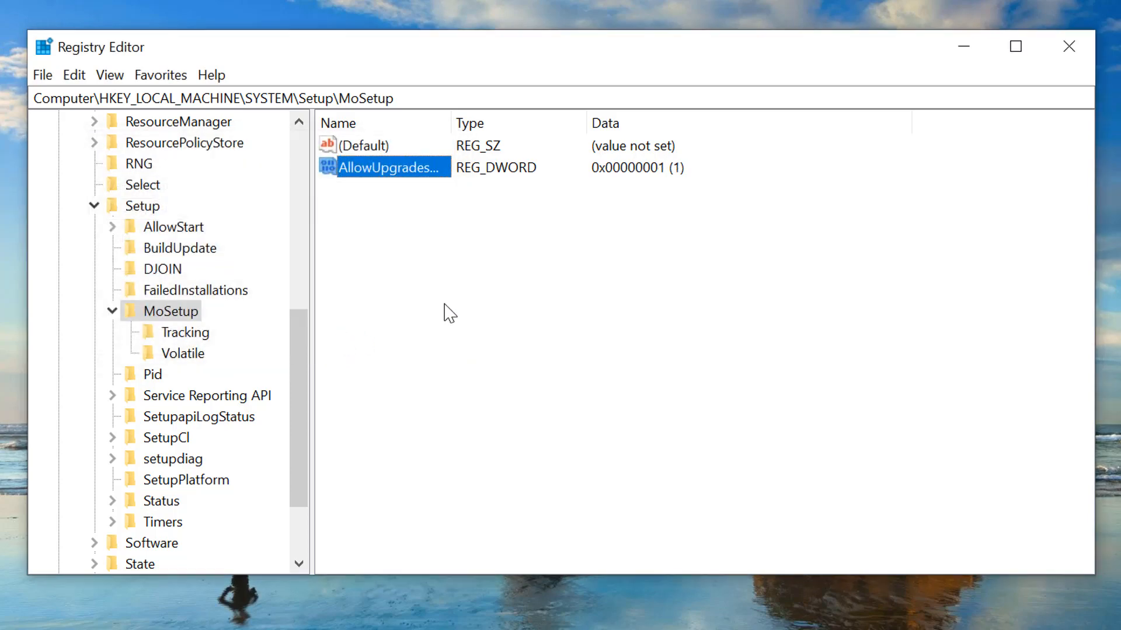
pyautogui.click(684, 276)
pyautogui.click(1067, 46)
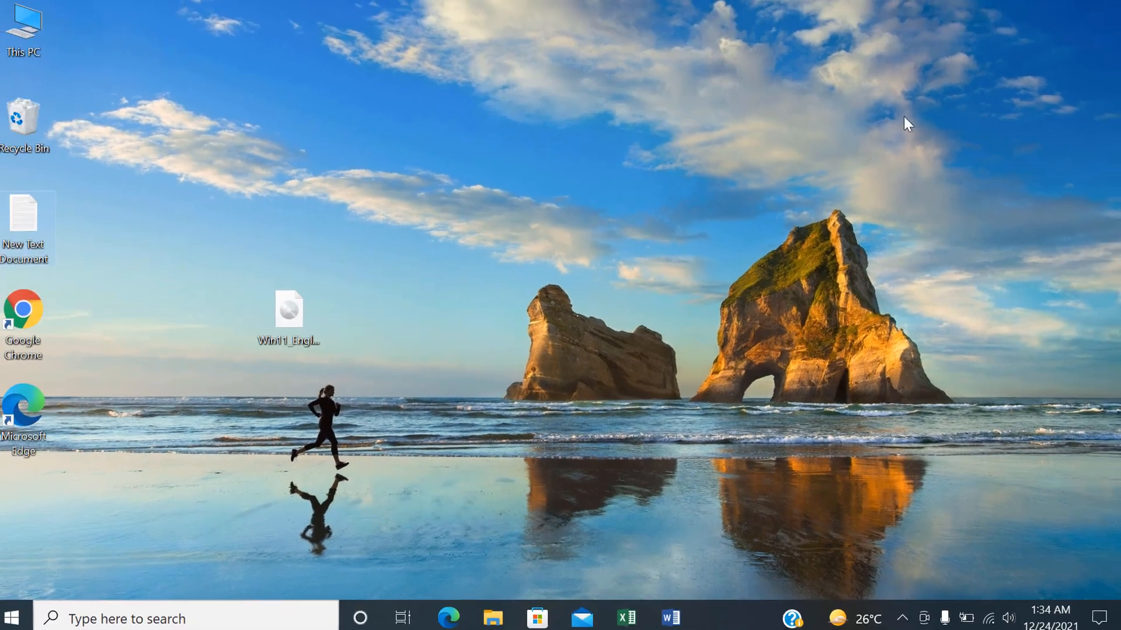
# - Mount the Win11_EnglishInternational_x64 ISO from the desktop
pyautogui.click(287, 309)
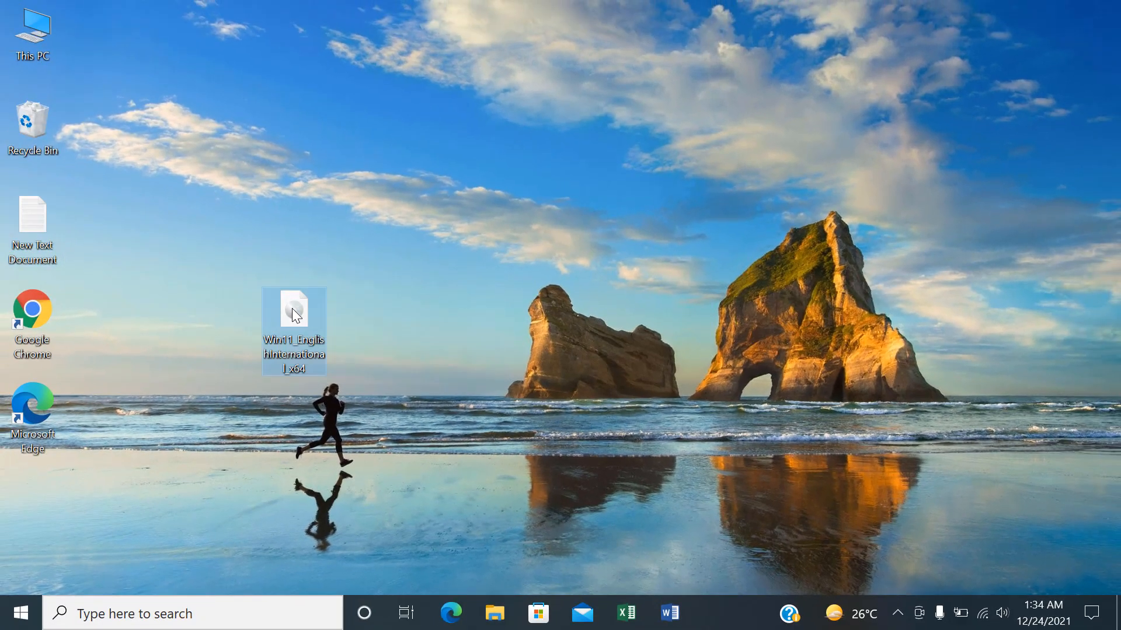
pyautogui.rightClick(292, 308)
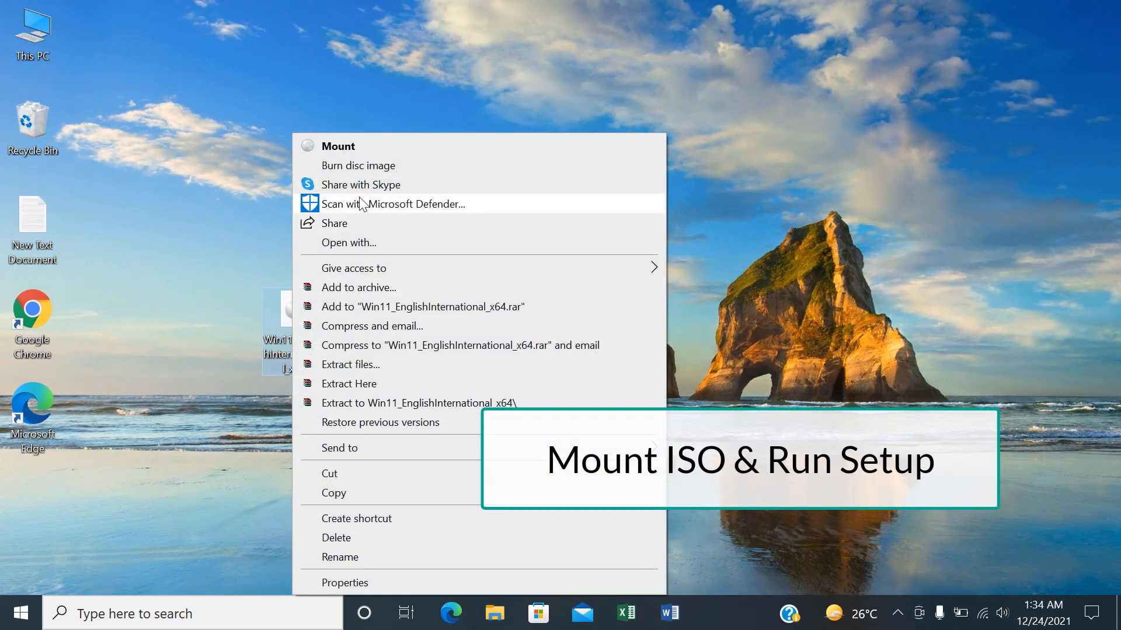
pyautogui.click(363, 149)
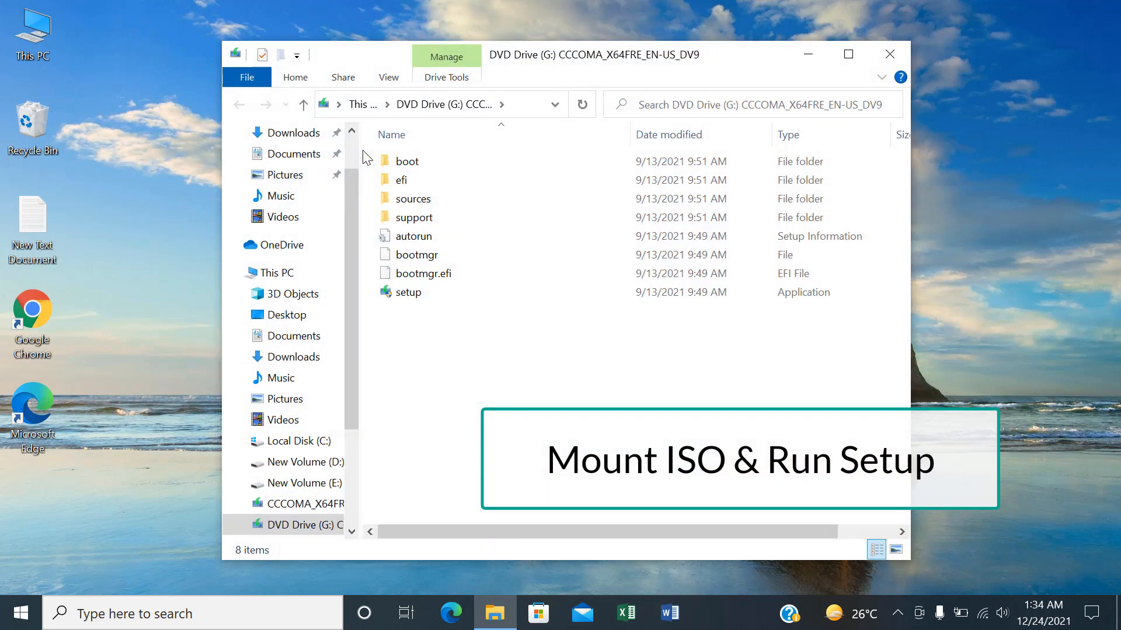
# - Launch setup from the mounted DVD drive and minimize the drive's File Explorer window behind the installer
pyautogui.click(411, 294)
pyautogui.rightClick(414, 304)
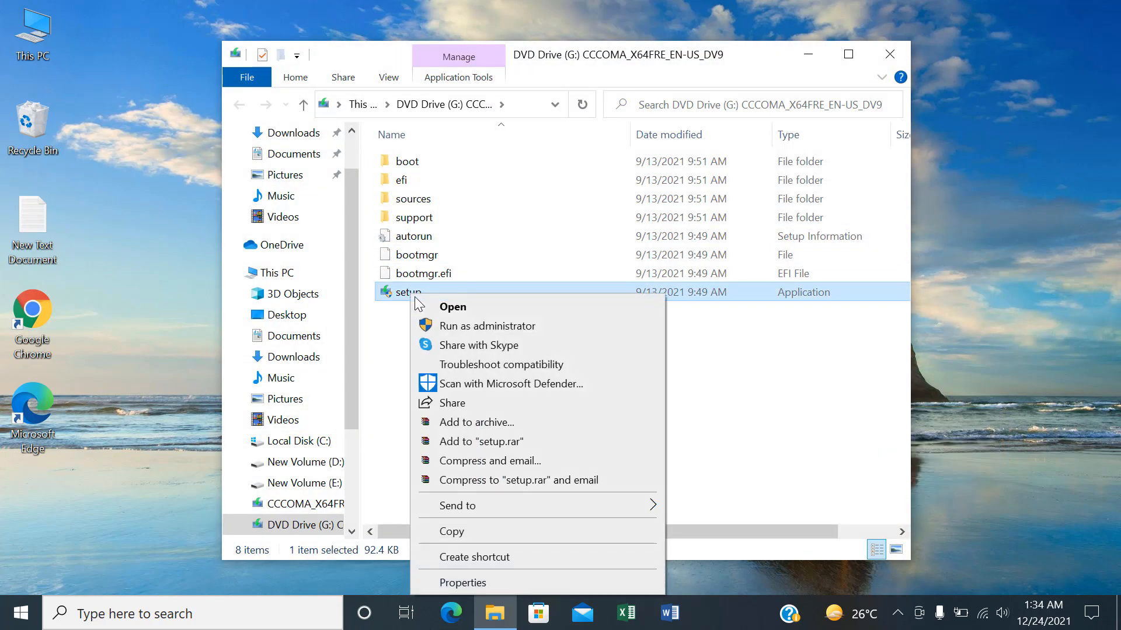
pyautogui.click(484, 312)
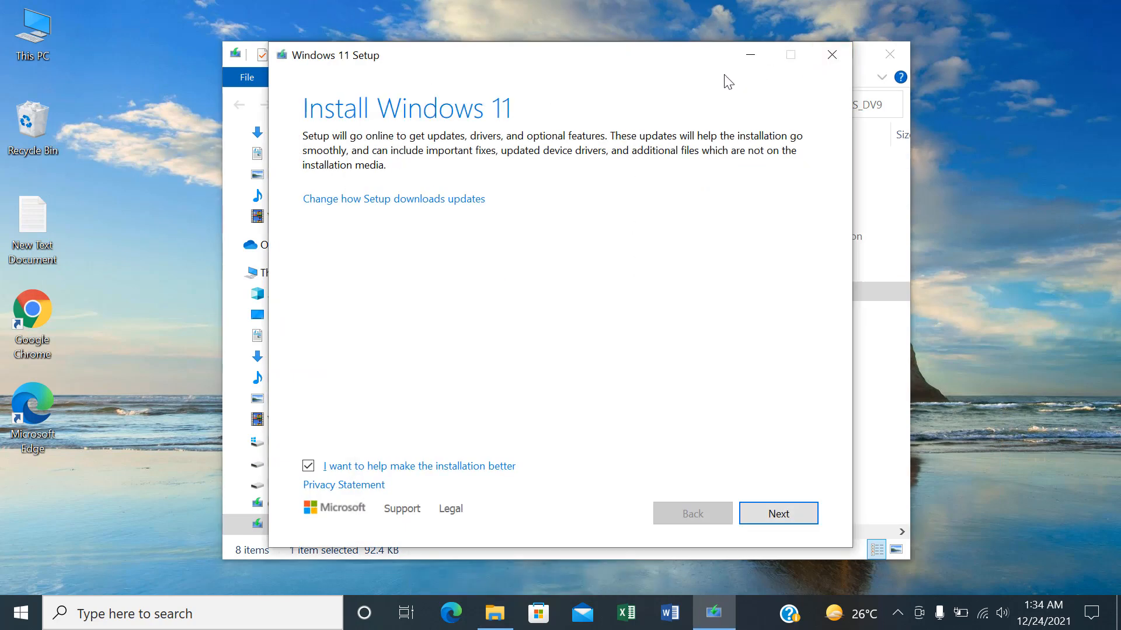
pyautogui.click(884, 241)
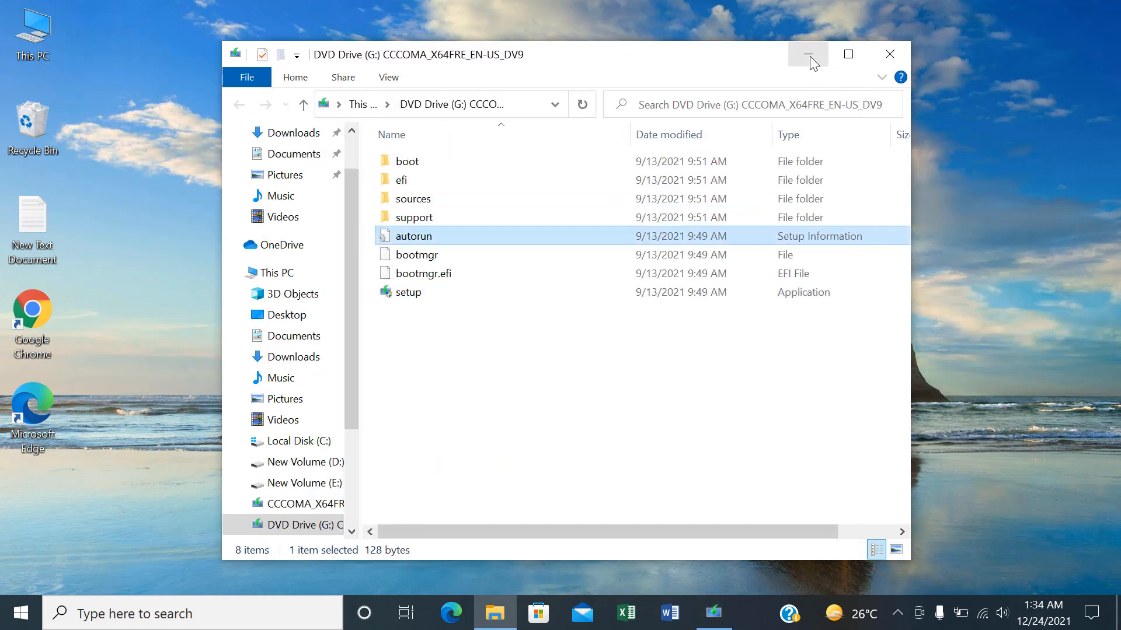
pyautogui.click(810, 56)
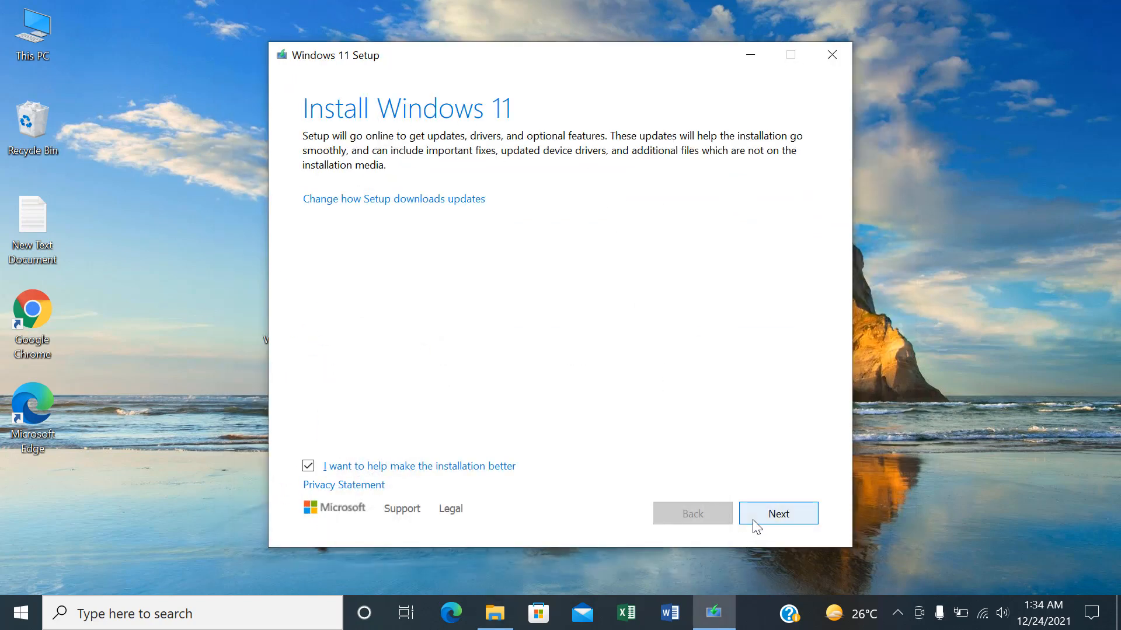
# - Change how Setup downloads updates to "Not right now" and continue the installation
pyautogui.click(404, 199)
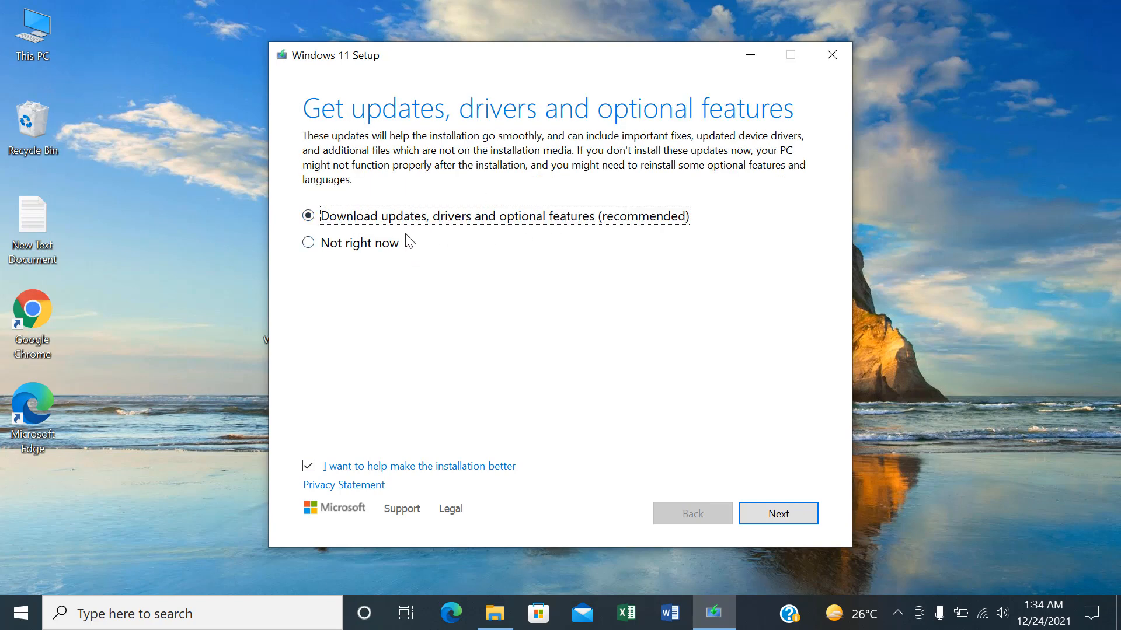
pyautogui.click(324, 246)
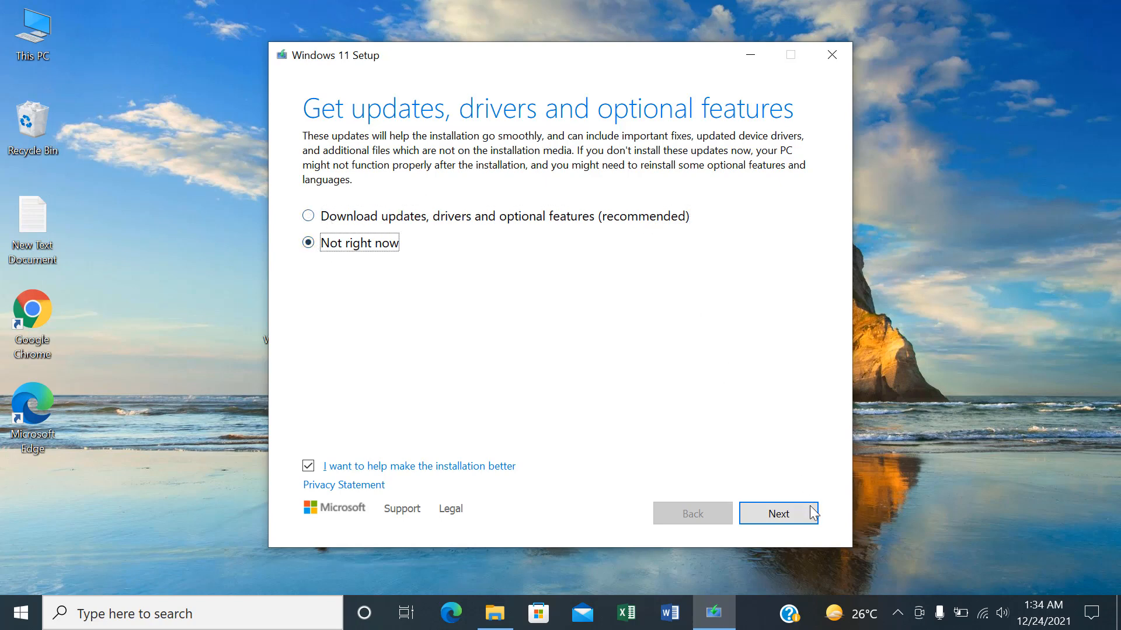
pyautogui.click(792, 515)
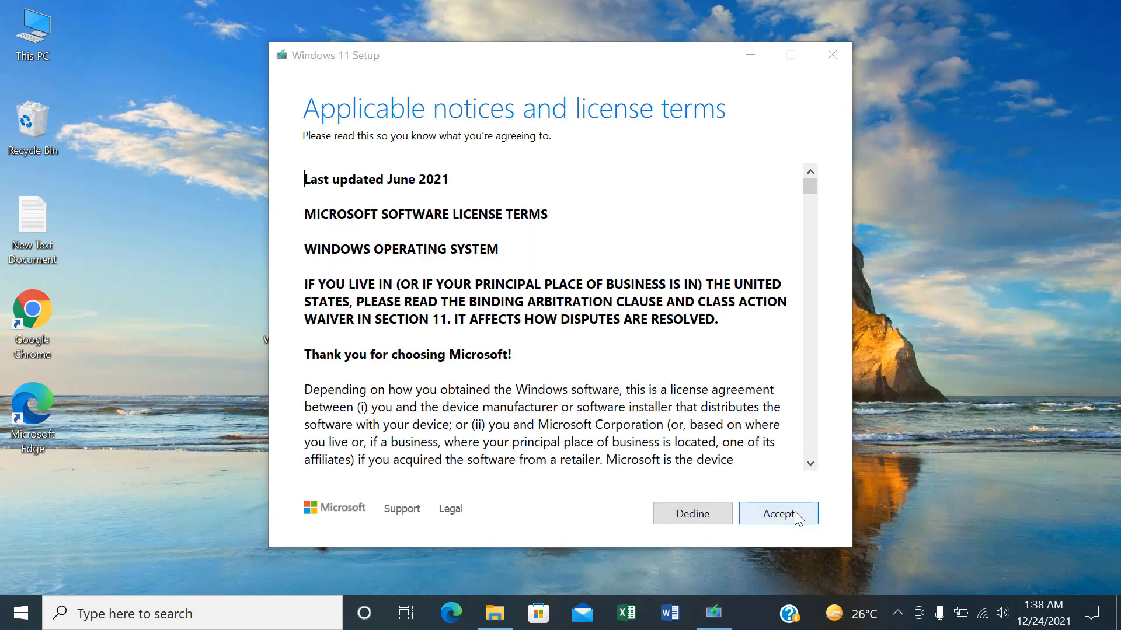
# - Skim through the Microsoft software license terms and accept them
pyautogui.click(632, 303)
pyautogui.scroll(-20, 633, 303)
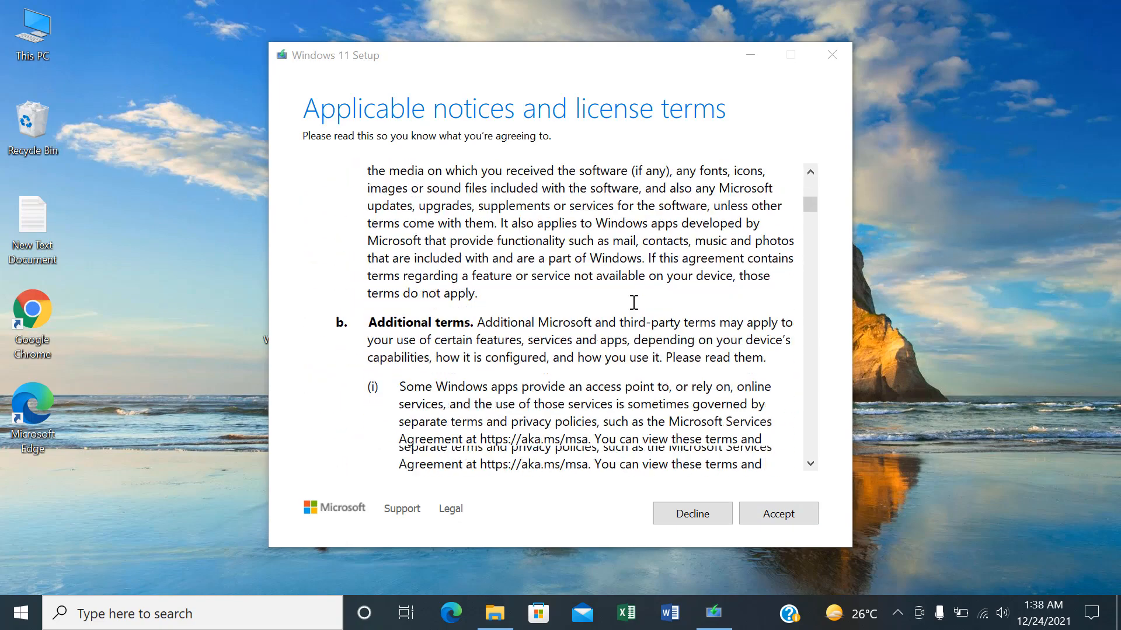
pyautogui.scroll(-12, 634, 302)
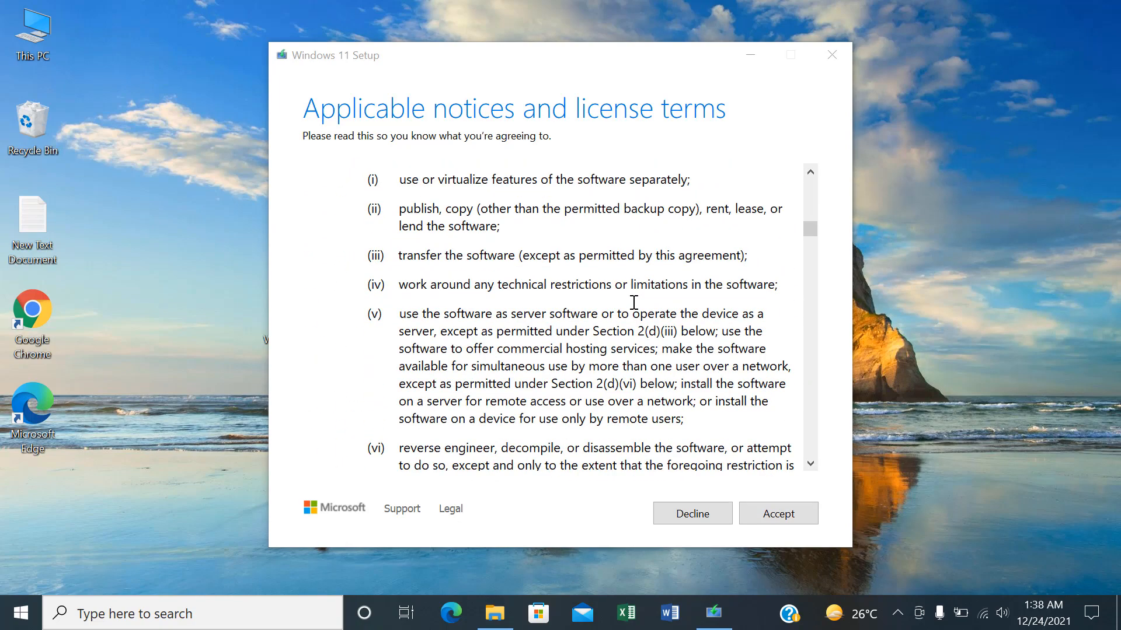
pyautogui.scroll(-1, 634, 303)
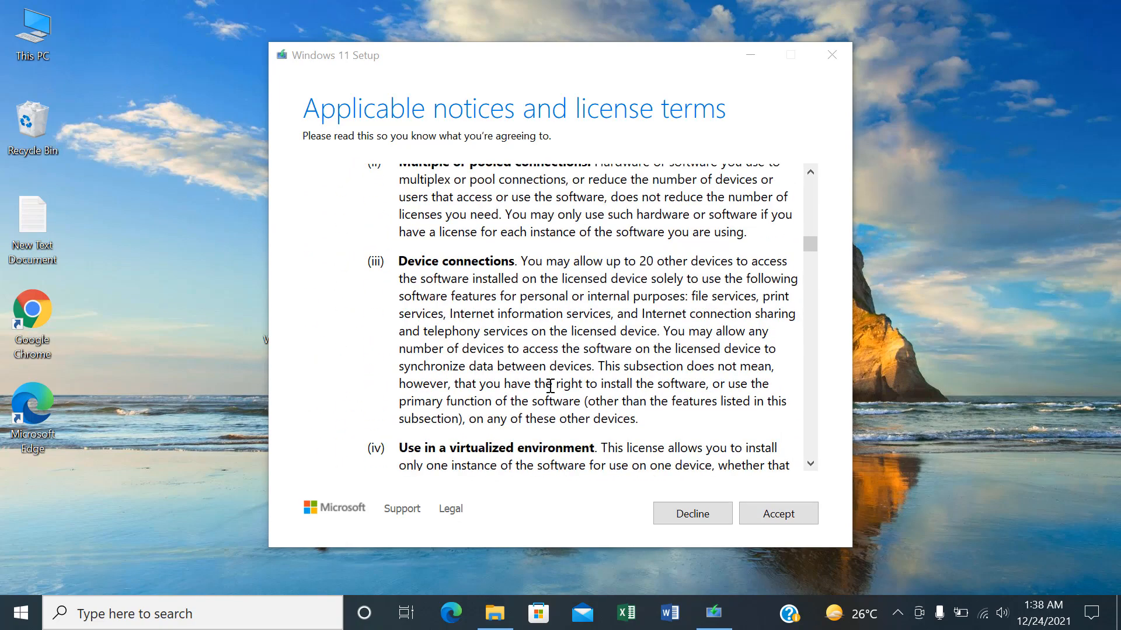
pyautogui.click(782, 517)
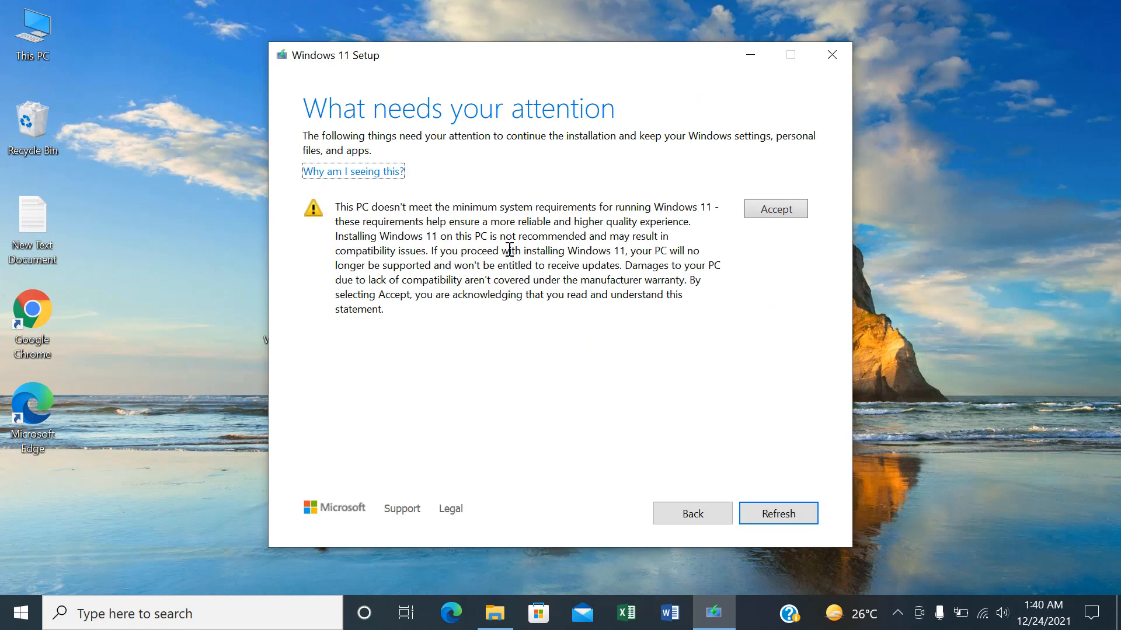
# - Accept the minimum system requirements statement and start installing Windows 11 Pro, keeping personal files and apps
pyautogui.click(792, 210)
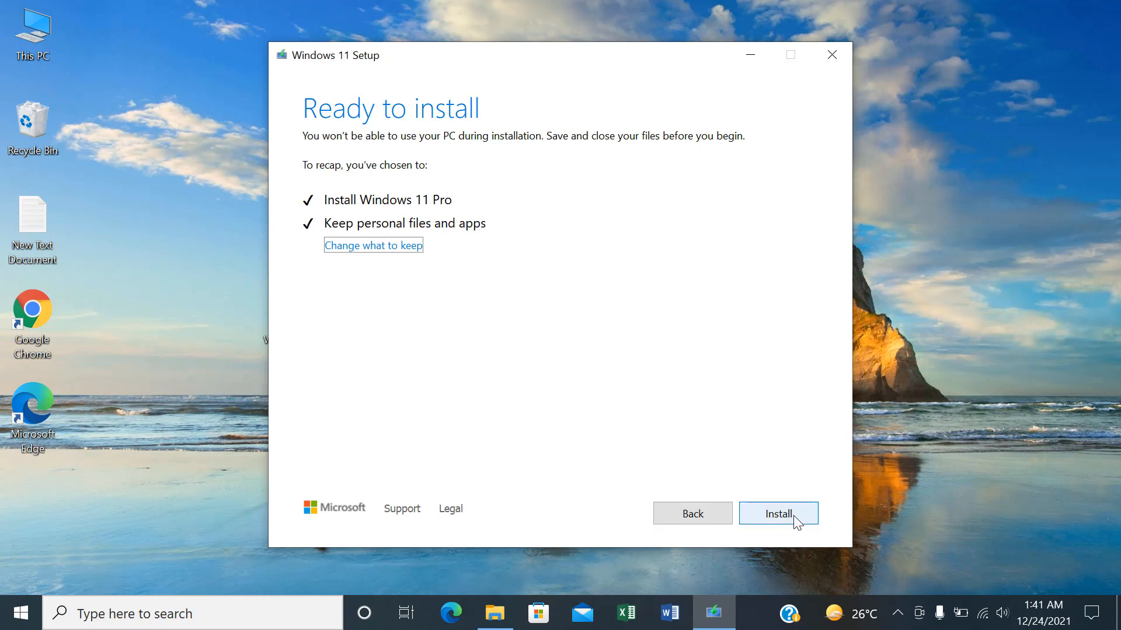
pyautogui.click(771, 512)
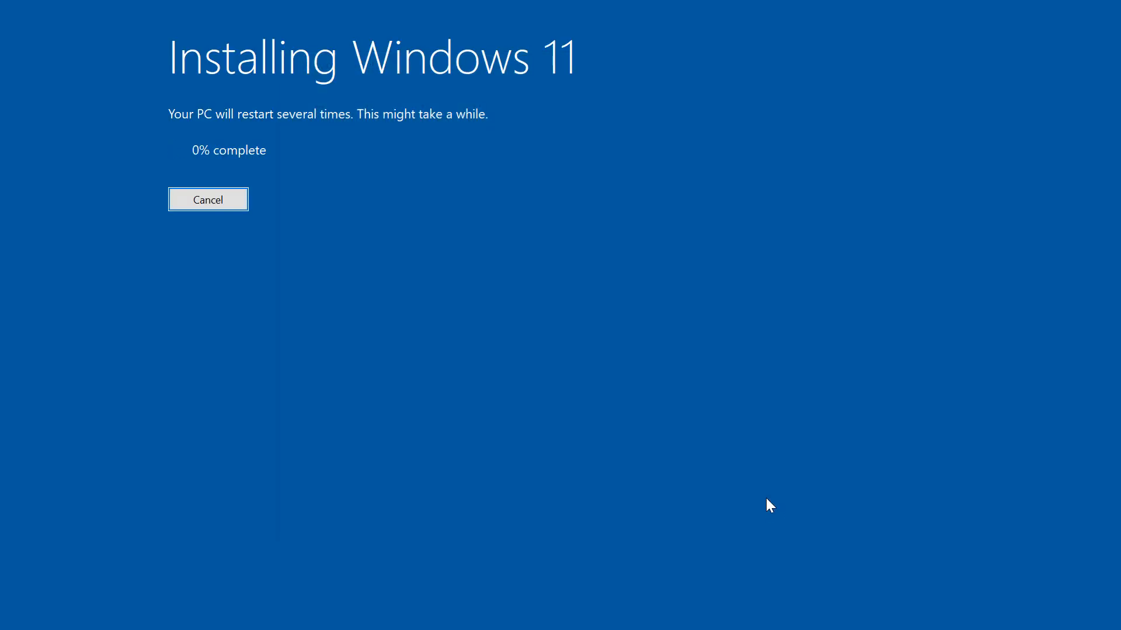